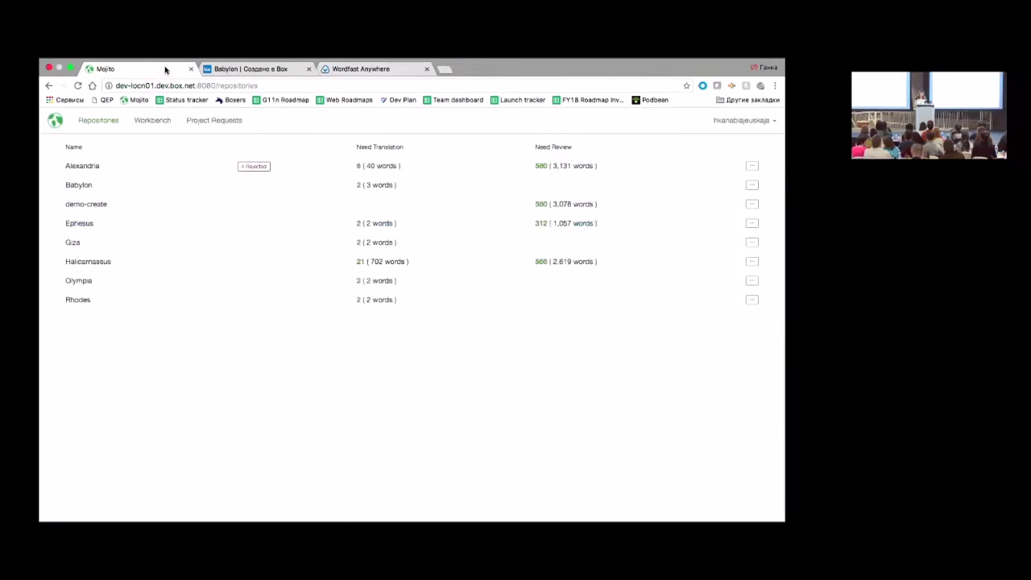
Reload the Mojito repositories page and log in with the prefilled credentials.
left_click(295, 87)
key("Return")
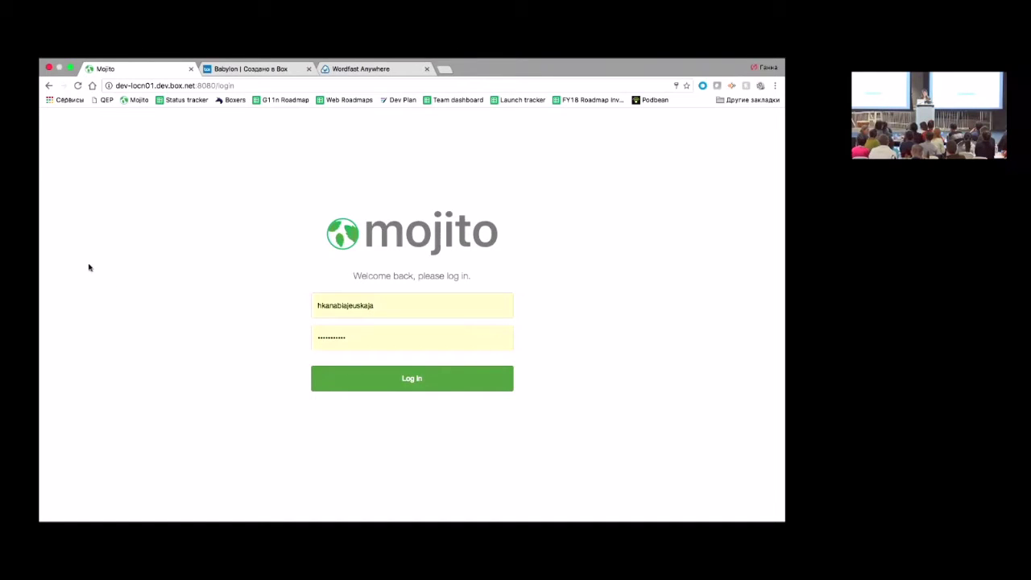
left_click(381, 387)
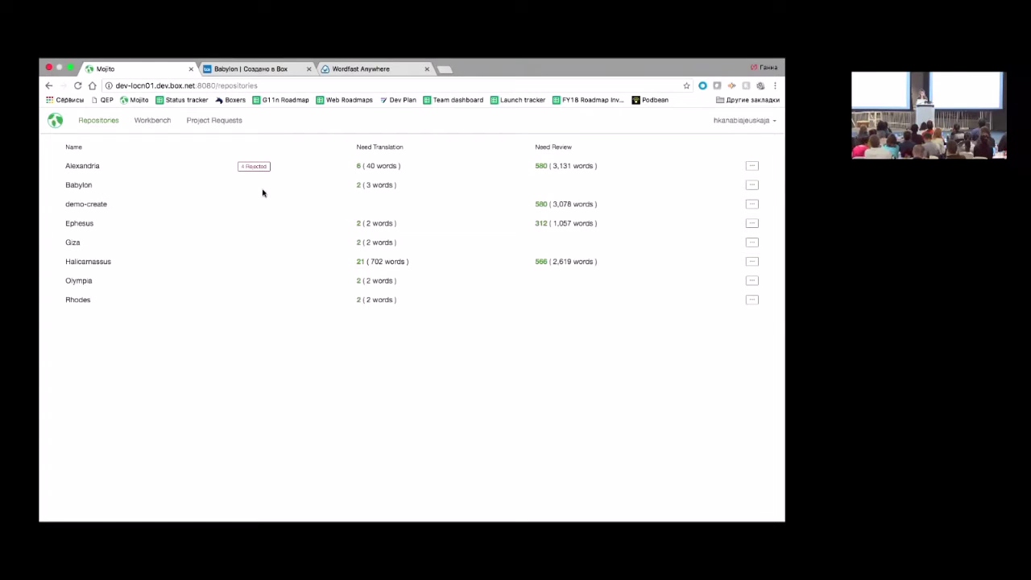
Show the Babylon repository's strings that need translation and view the available status and usage filters.
left_click(367, 190)
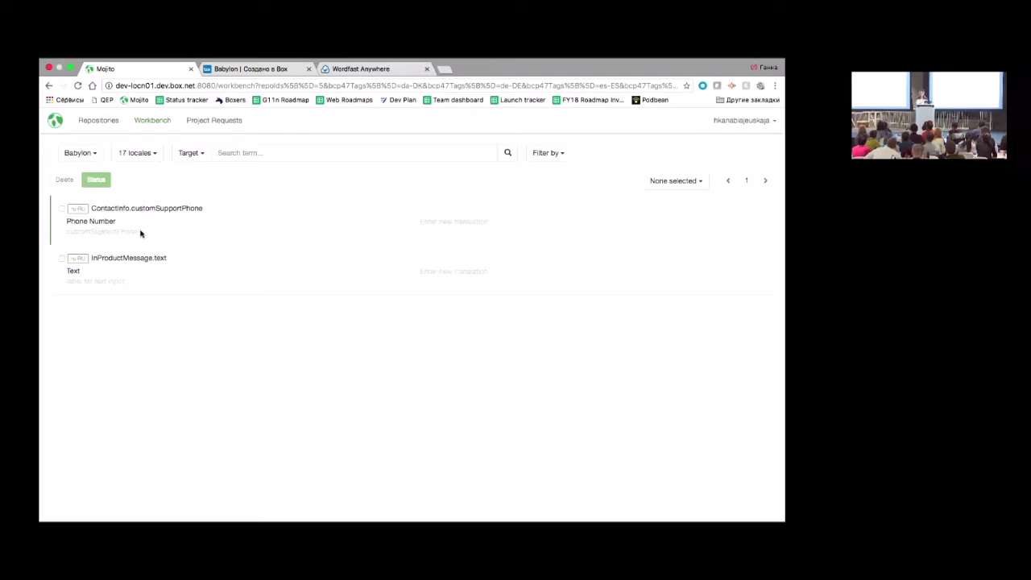
left_click(435, 225)
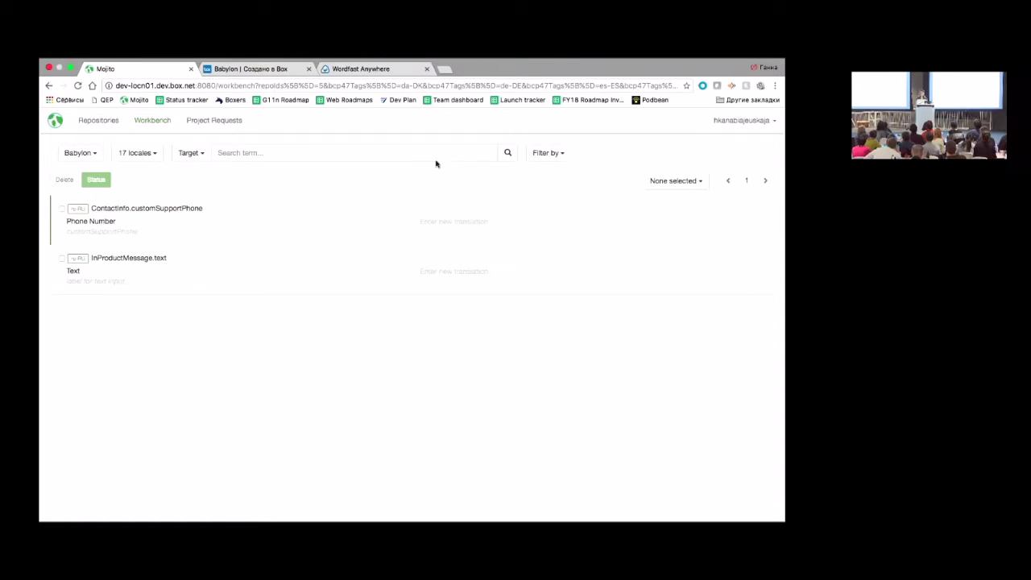
left_click(546, 160)
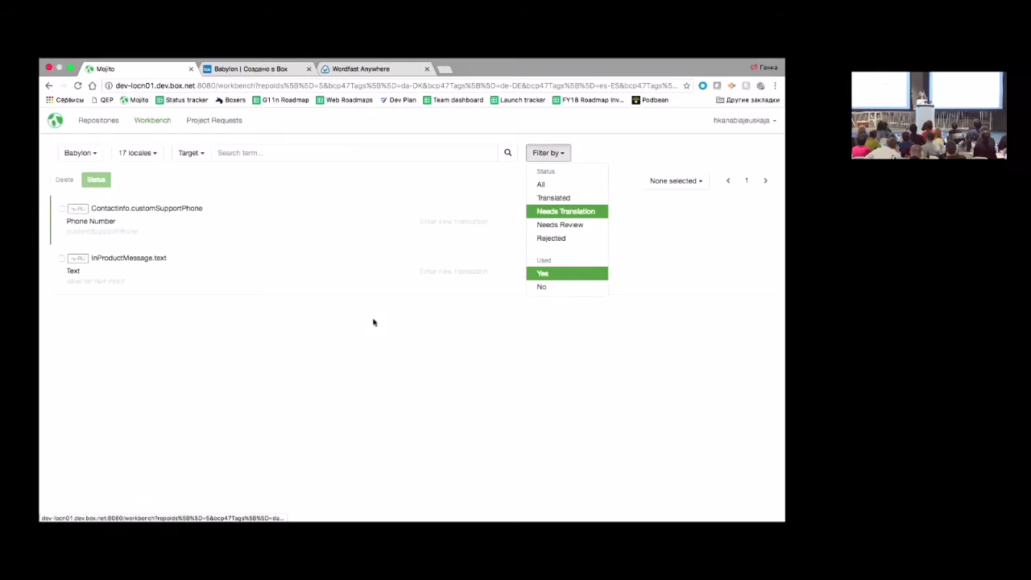
left_click(379, 367)
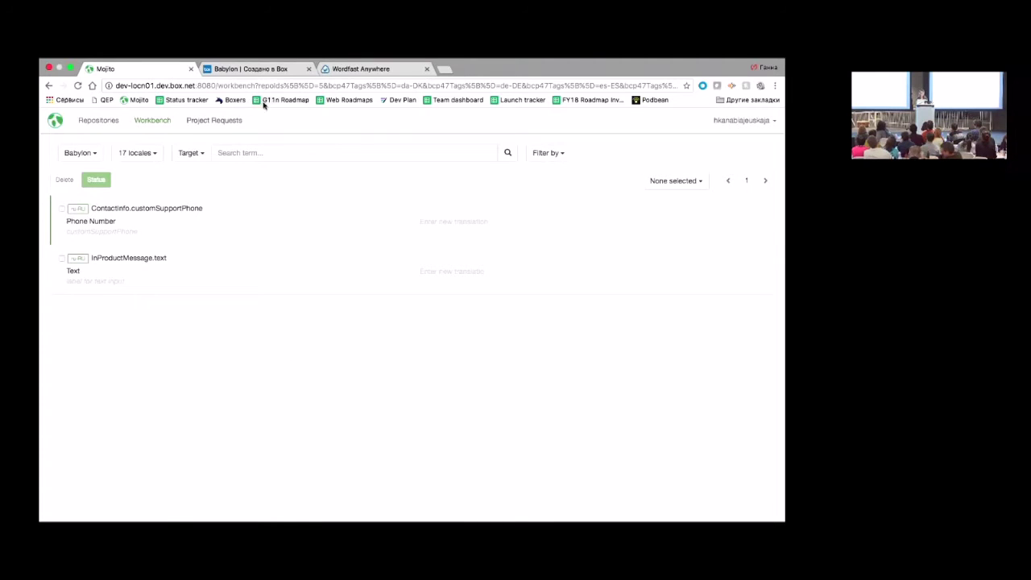
Create a new project request for translation of the Olympia repository.
left_click(231, 121)
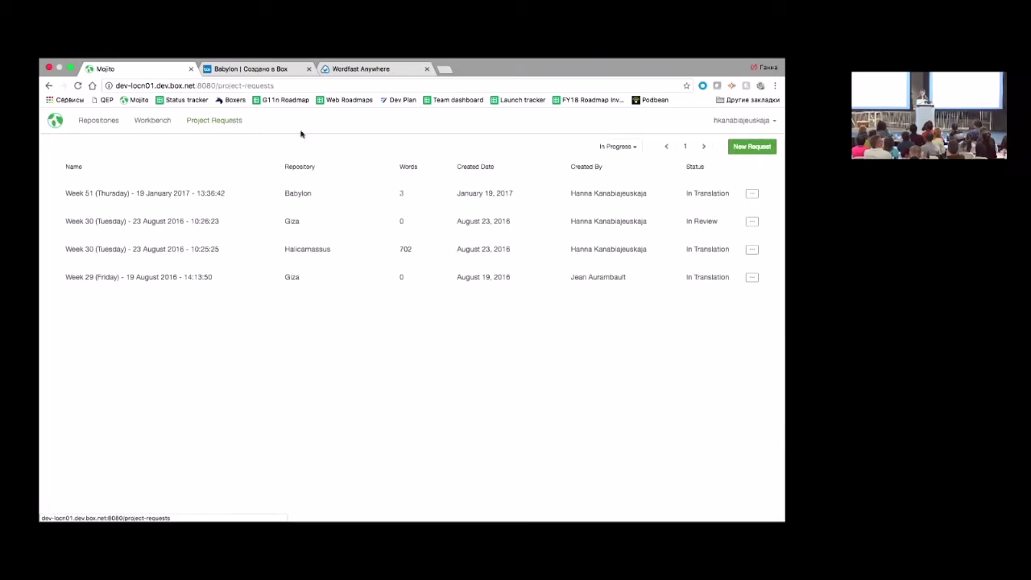
left_click(732, 147)
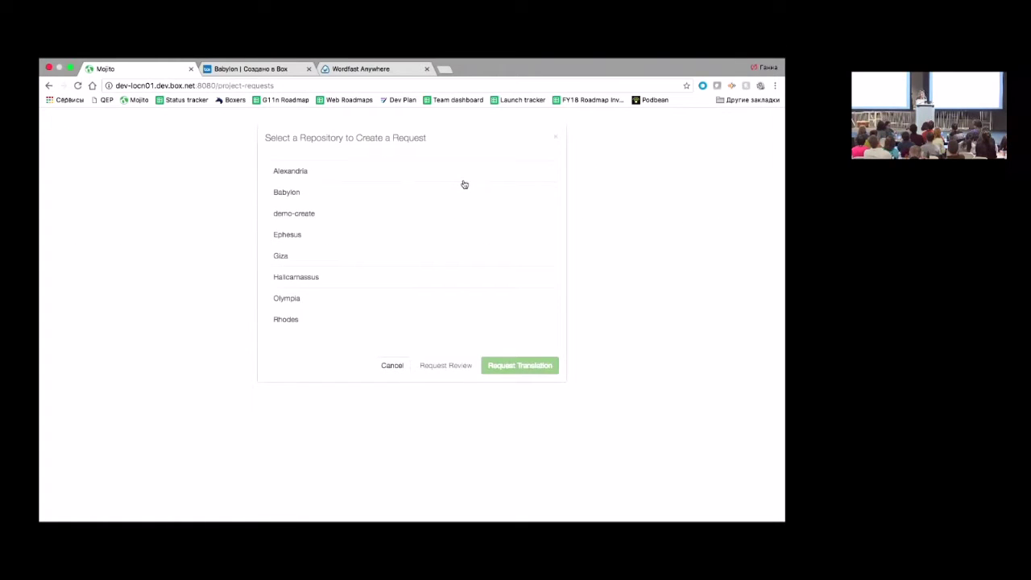
left_click(433, 299)
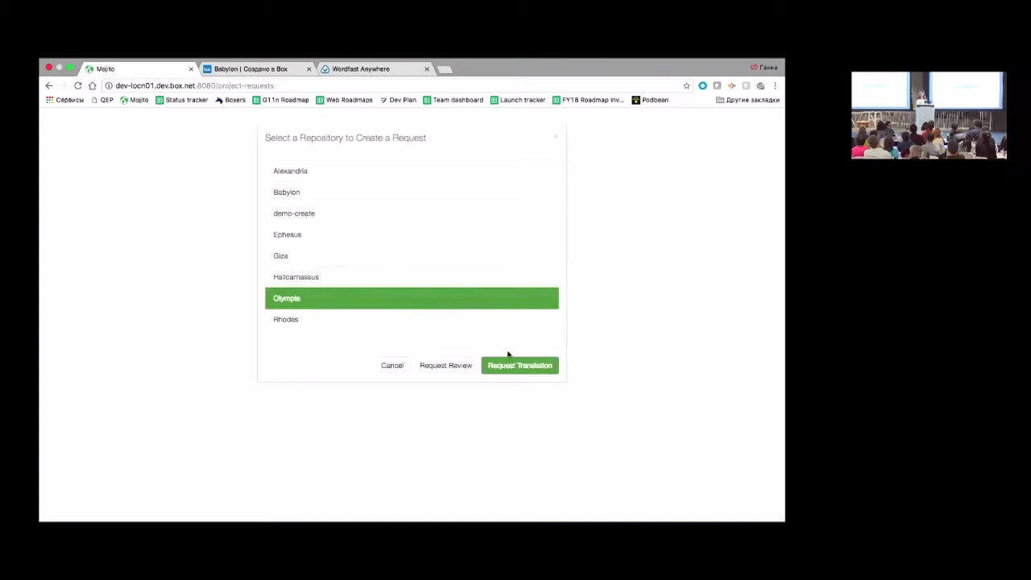
left_click(517, 367)
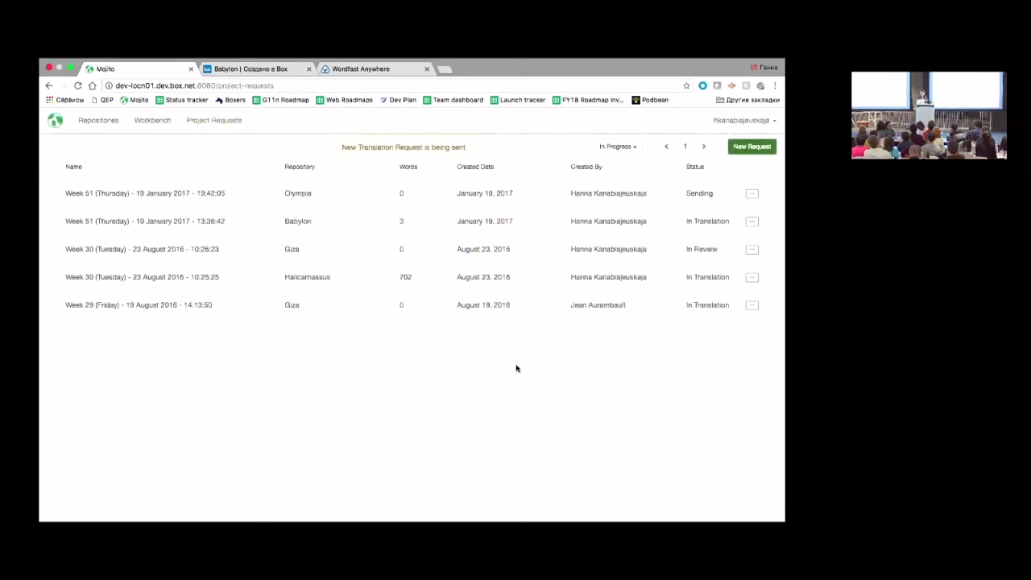
mouse_move(226, 185)
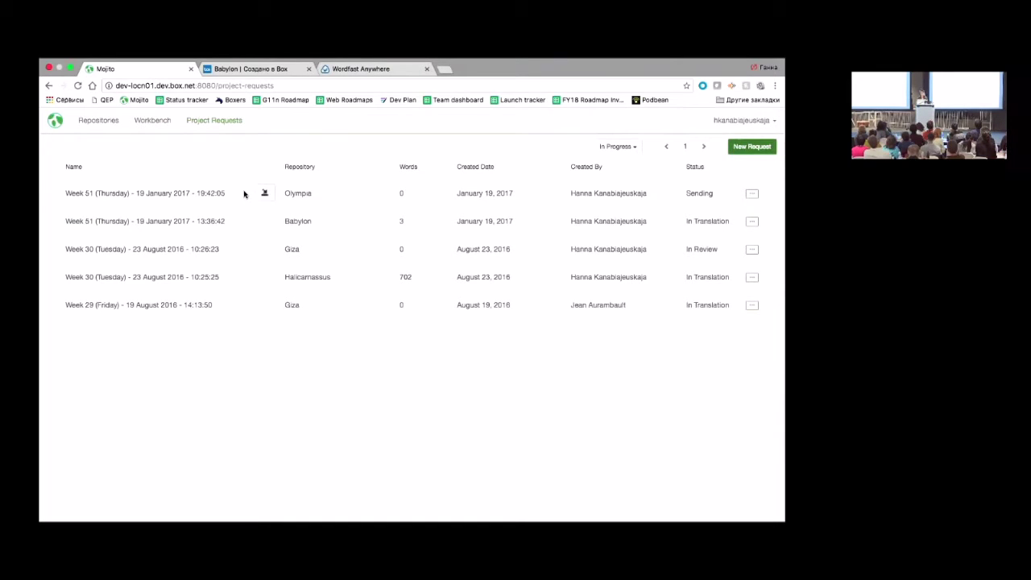
Switch to Box, refresh the Project Requests folder, and view the Source Files of Olympia's Week 51 request before returning to the request folder.
left_click(259, 70)
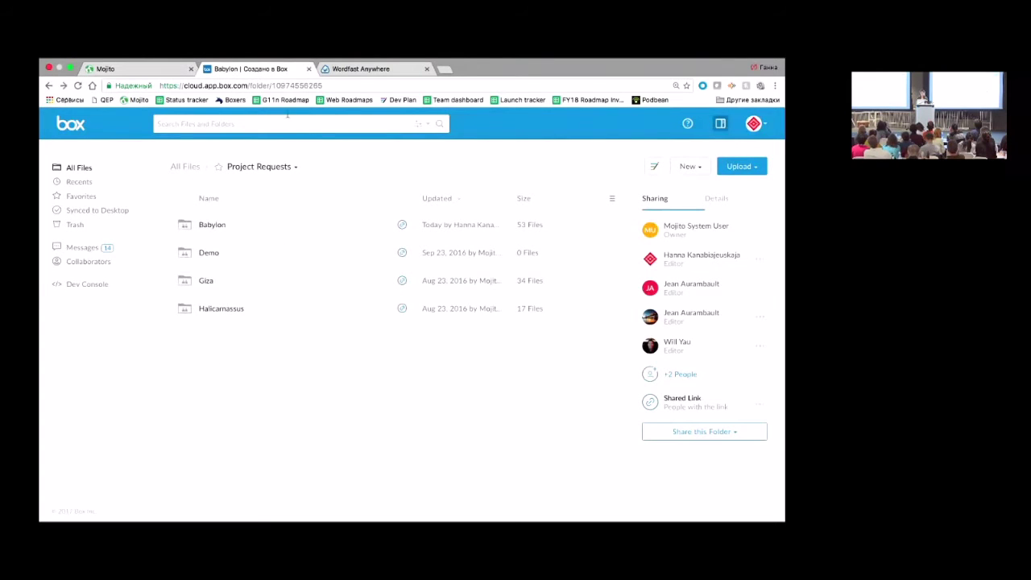
left_click(277, 86)
key("Return")
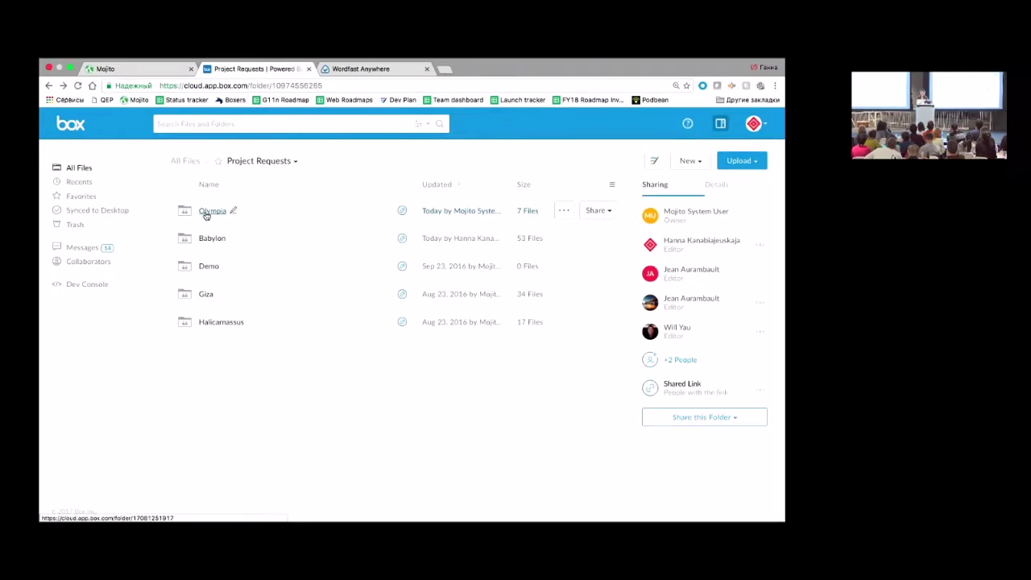
left_click(208, 212)
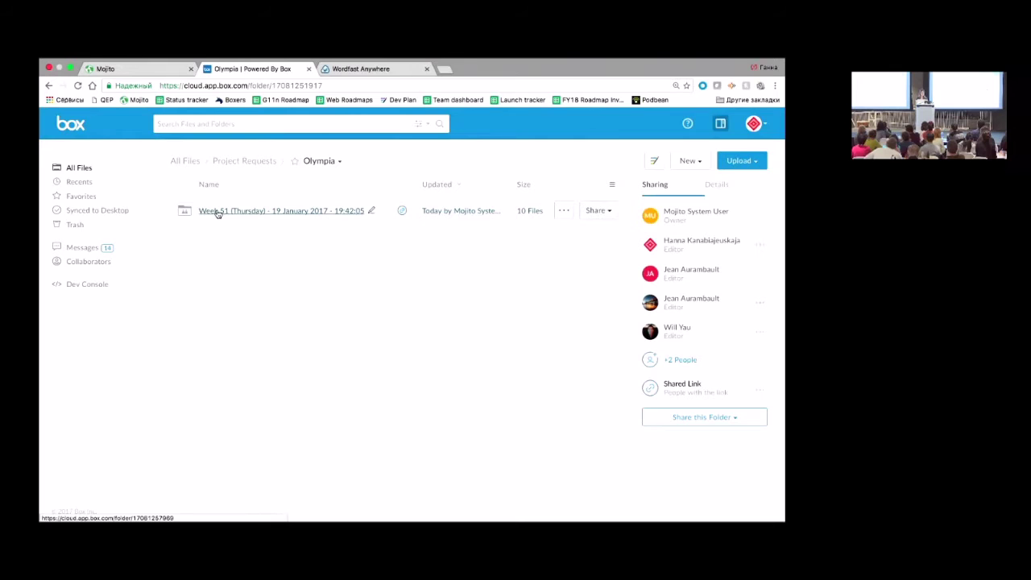
left_click(217, 212)
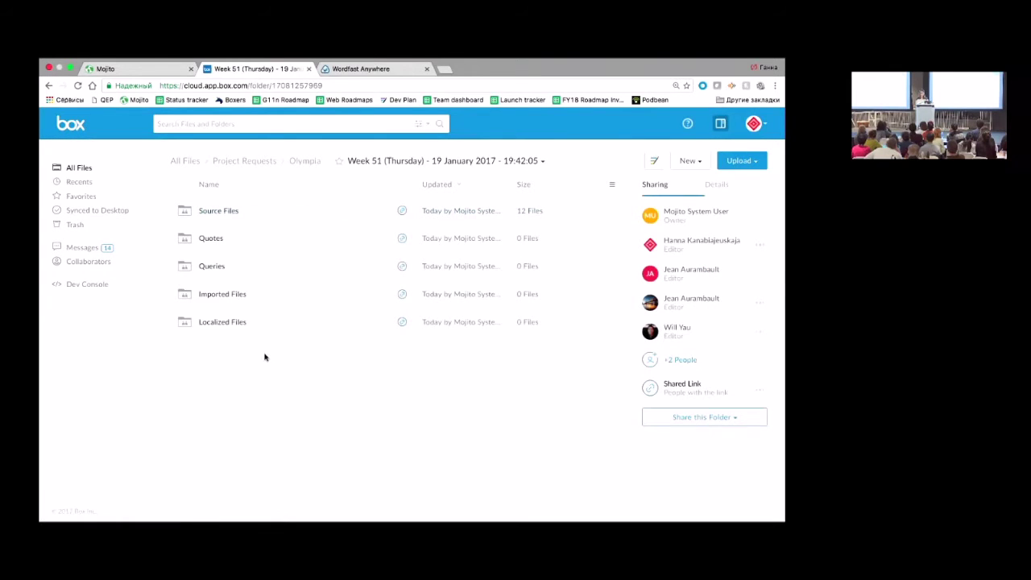
left_click(217, 212)
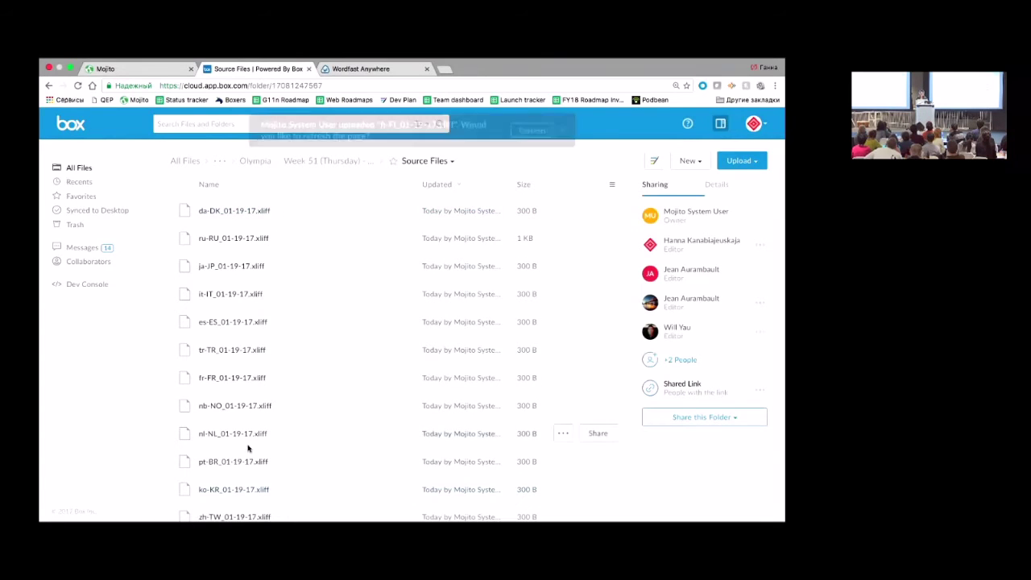
left_click(325, 161)
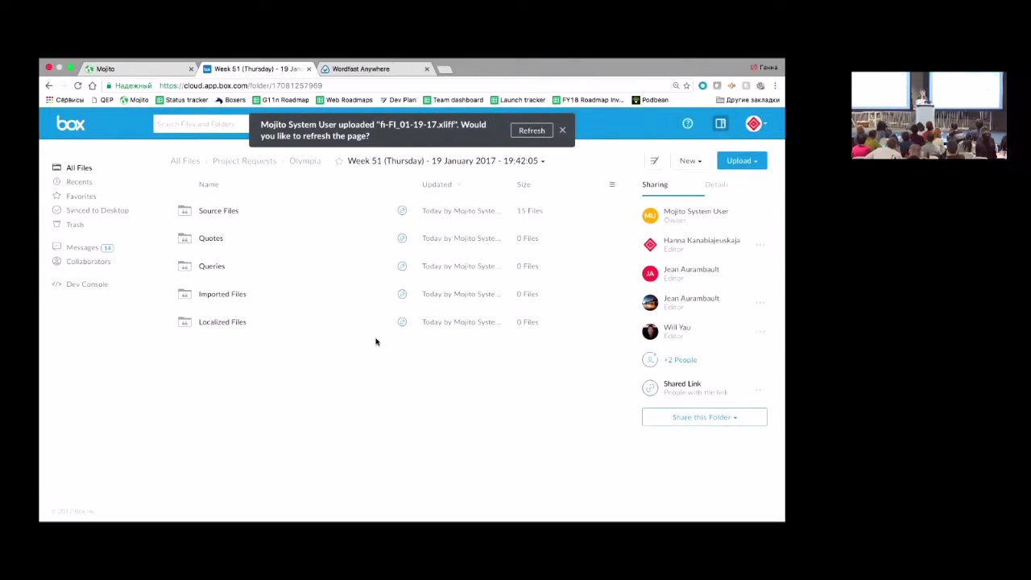
Switch to Wordfast Anywhere and try to open the document ru-RU_01-19-17.xliff.
left_click(355, 70)
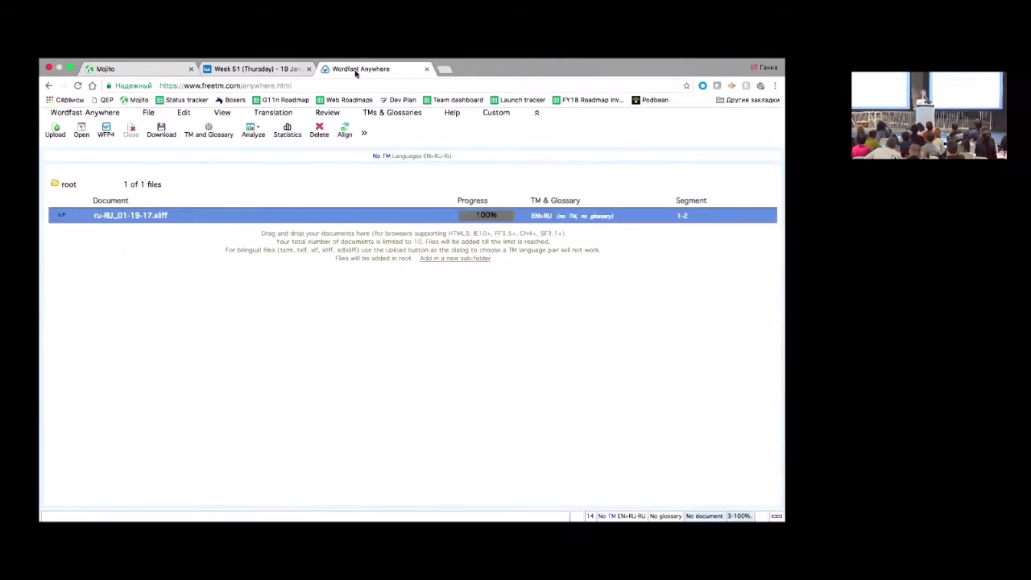
double_click(145, 216)
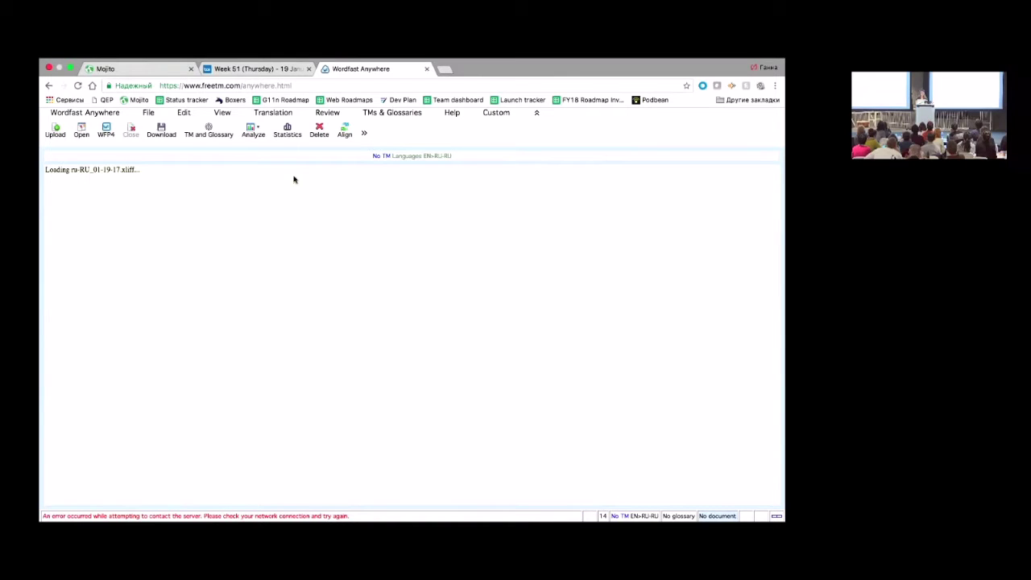
Return to Box and open the Localized Files folder of Babylon's "Week 51 (Thursday) - 19 January 2017 - 13:36:42" request.
mouse_move(227, 63)
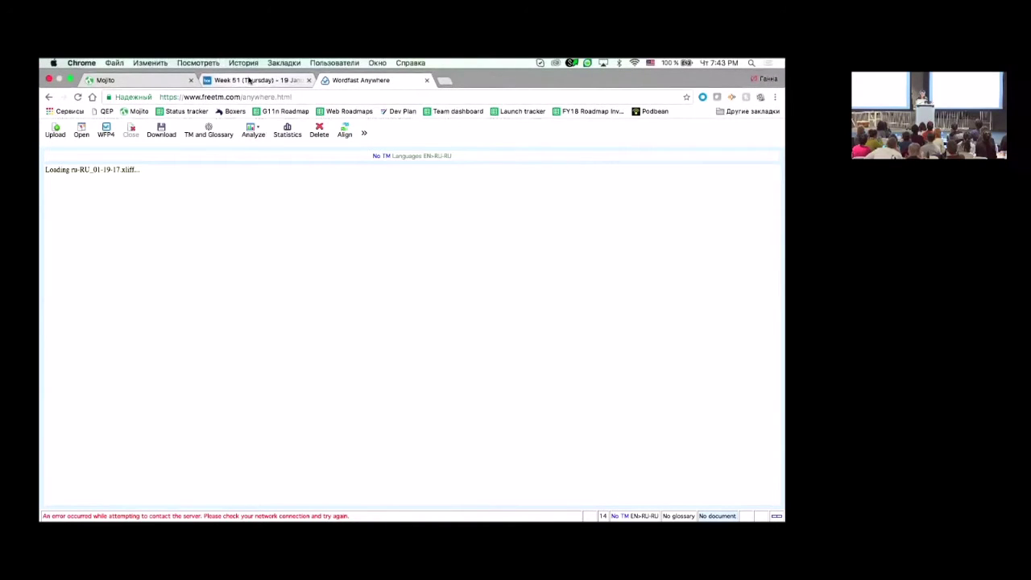
left_click(249, 81)
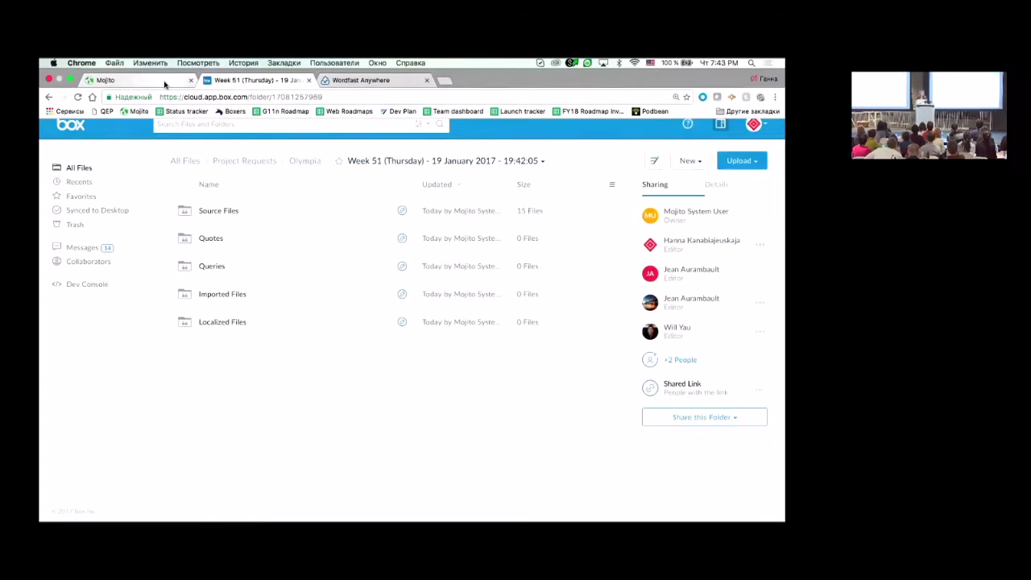
left_click(164, 81)
left_click(235, 71)
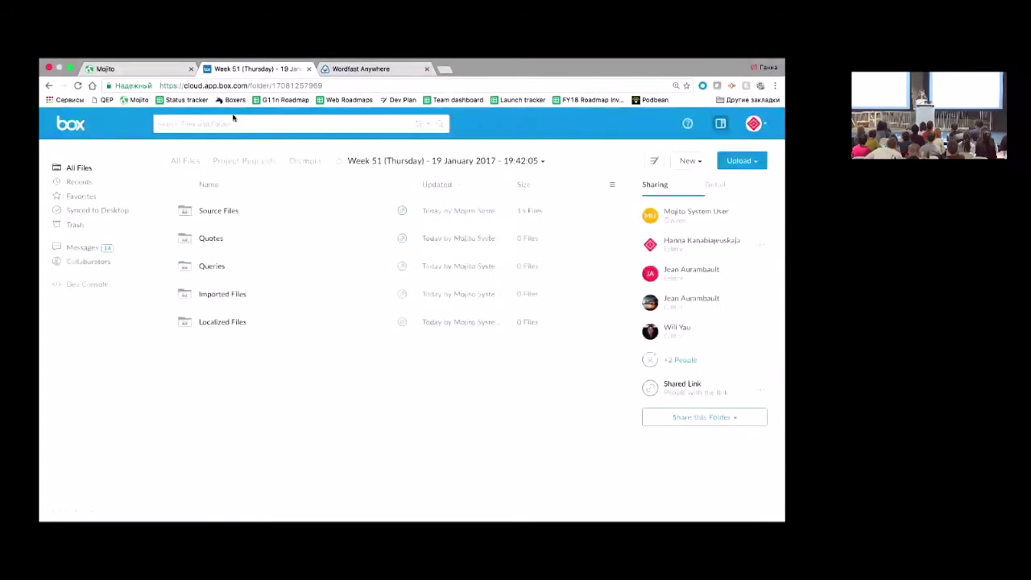
left_click(305, 160)
left_click(256, 164)
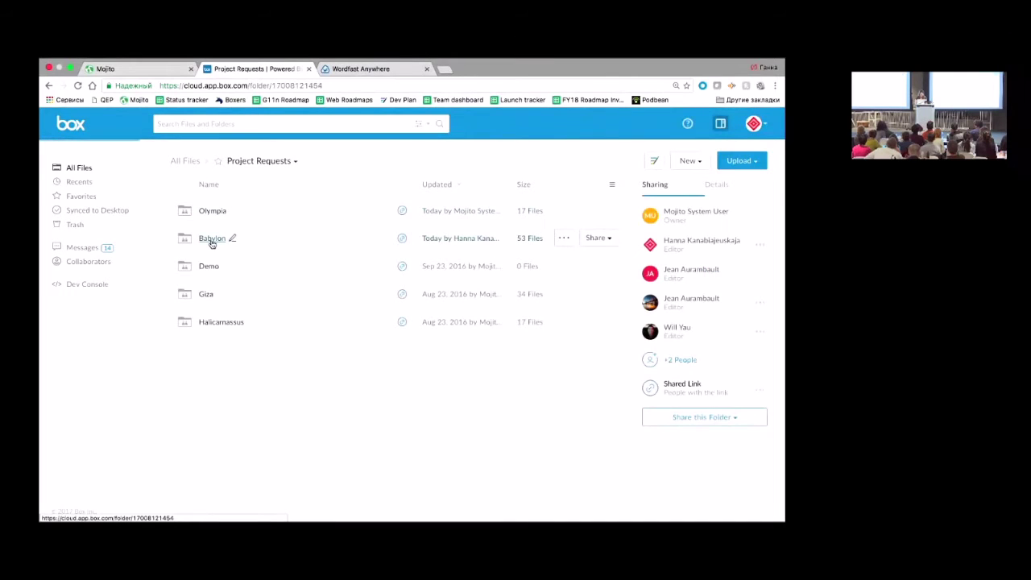
left_click(212, 239)
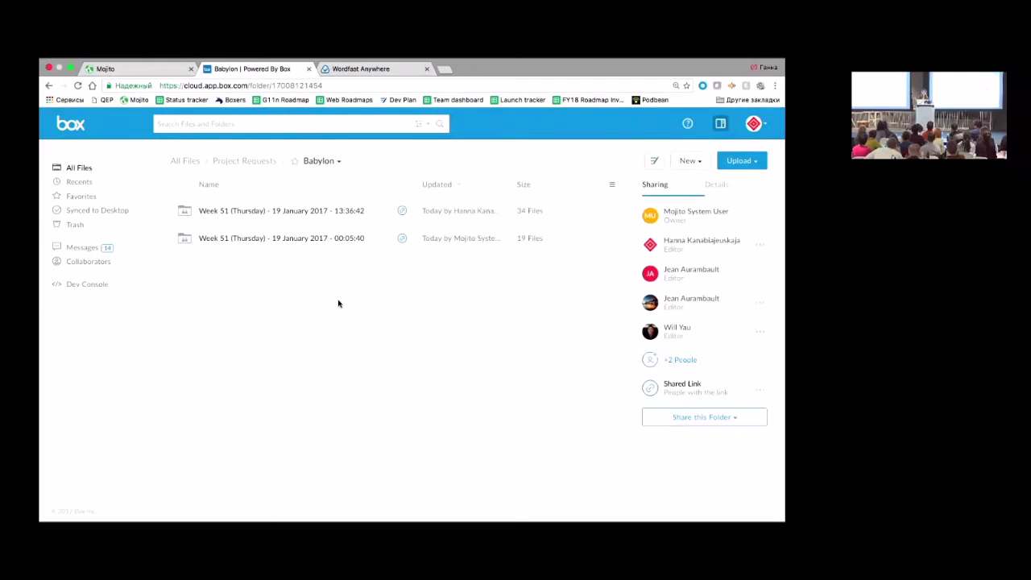
left_click(292, 211)
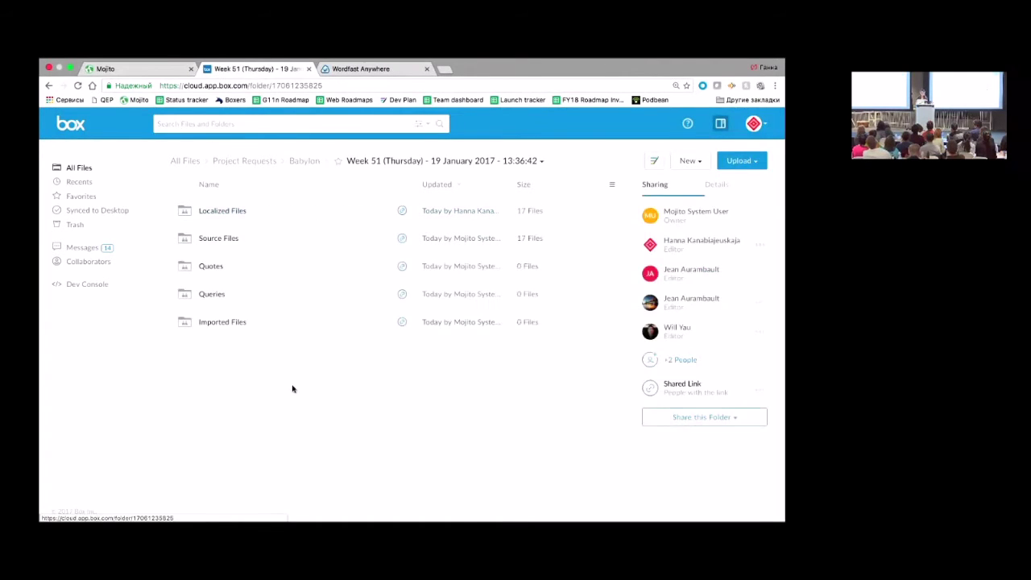
left_click(233, 212)
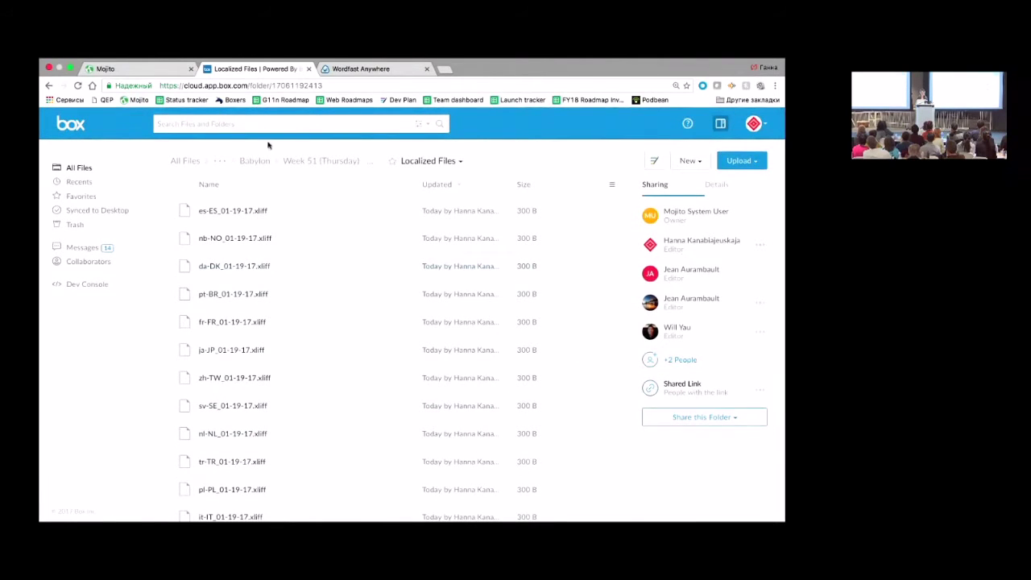
Switch to Mojito, import Babylon's Week 51 project request, and view its word counts per locale.
left_click(145, 70)
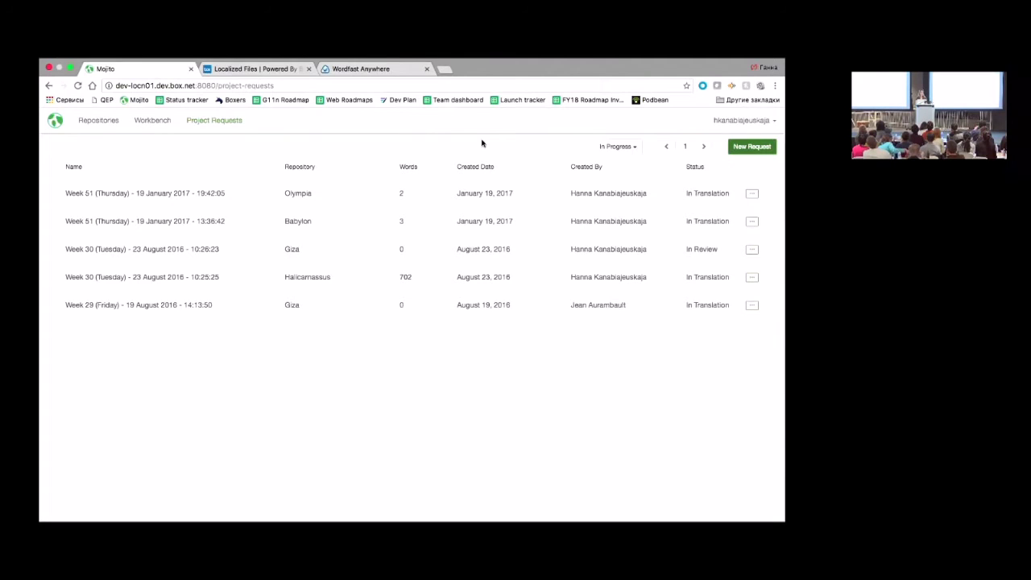
mouse_move(267, 249)
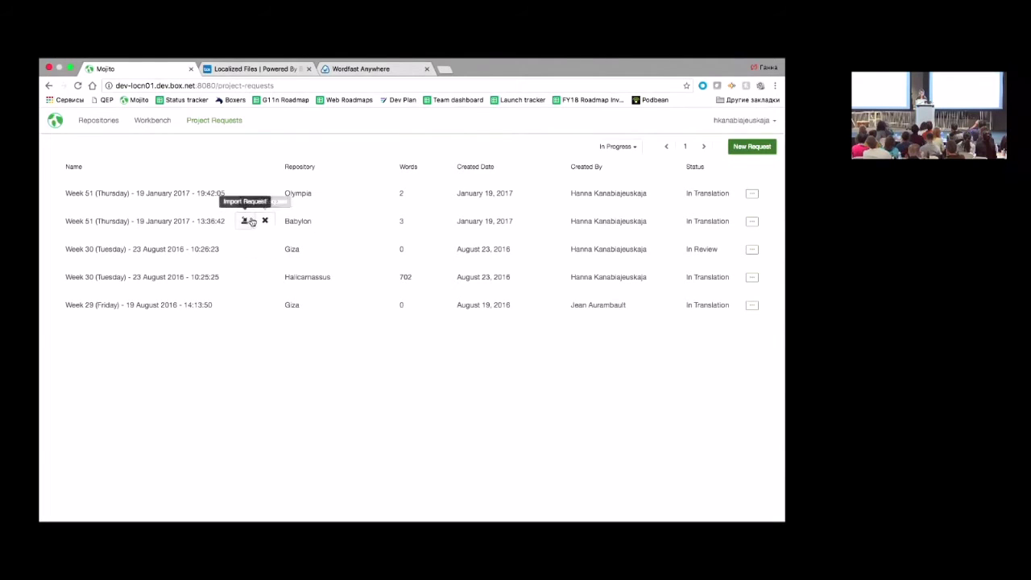
left_click(243, 221)
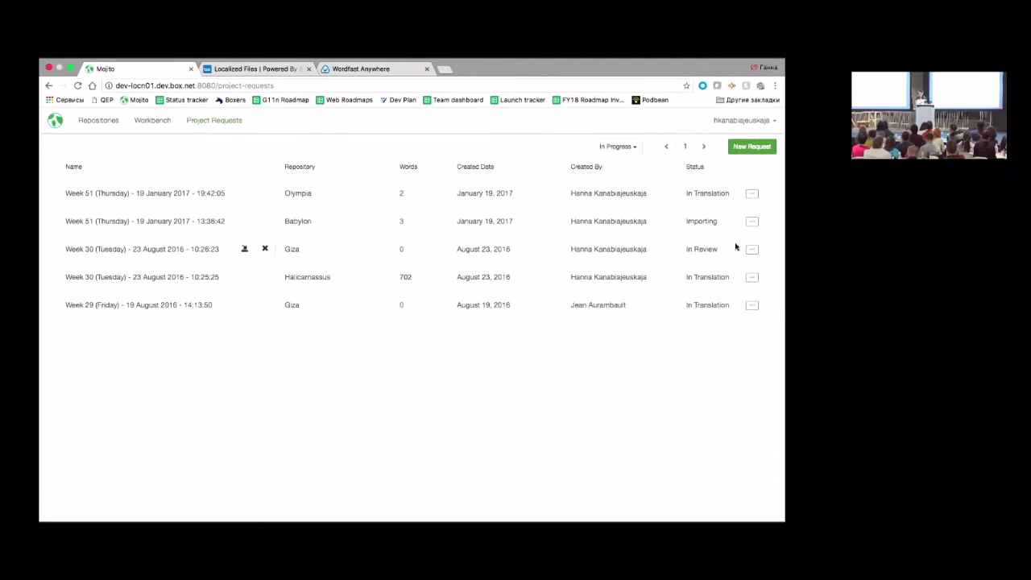
left_click(751, 223)
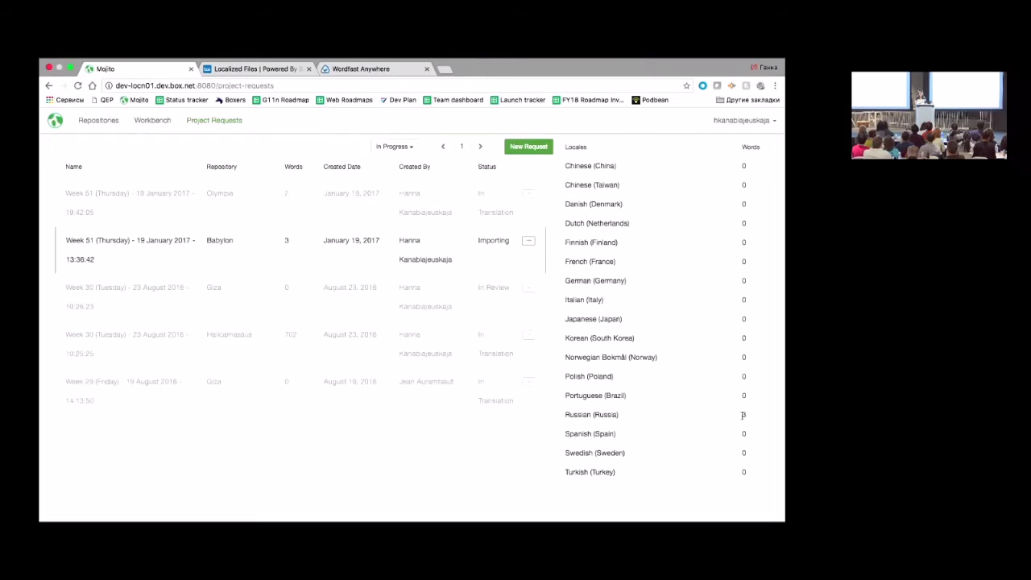
left_click(528, 242)
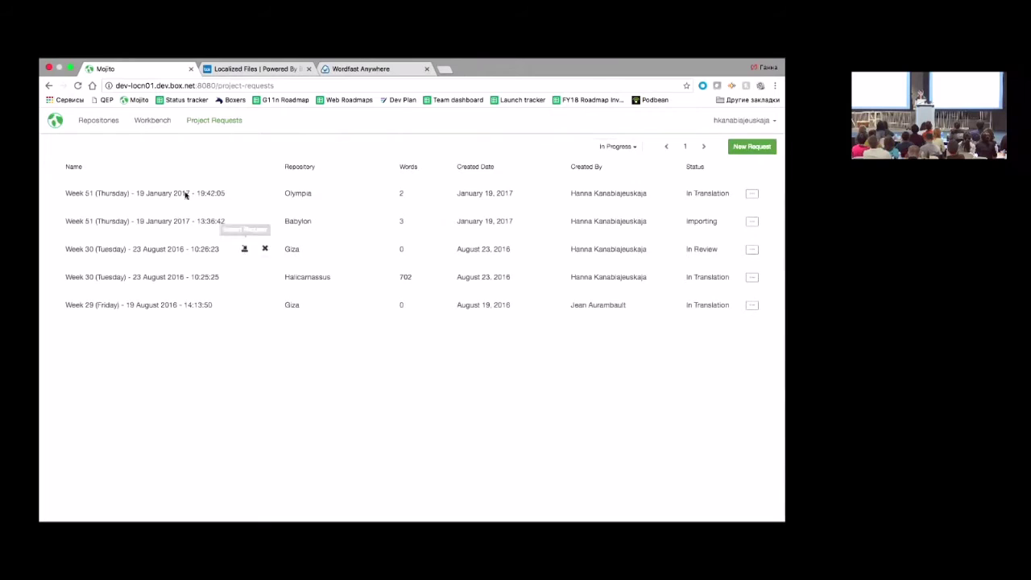
Reload the repositories and project requests lists to check the Babylon import, finishing on the repositories list.
left_click(99, 121)
left_click(242, 86)
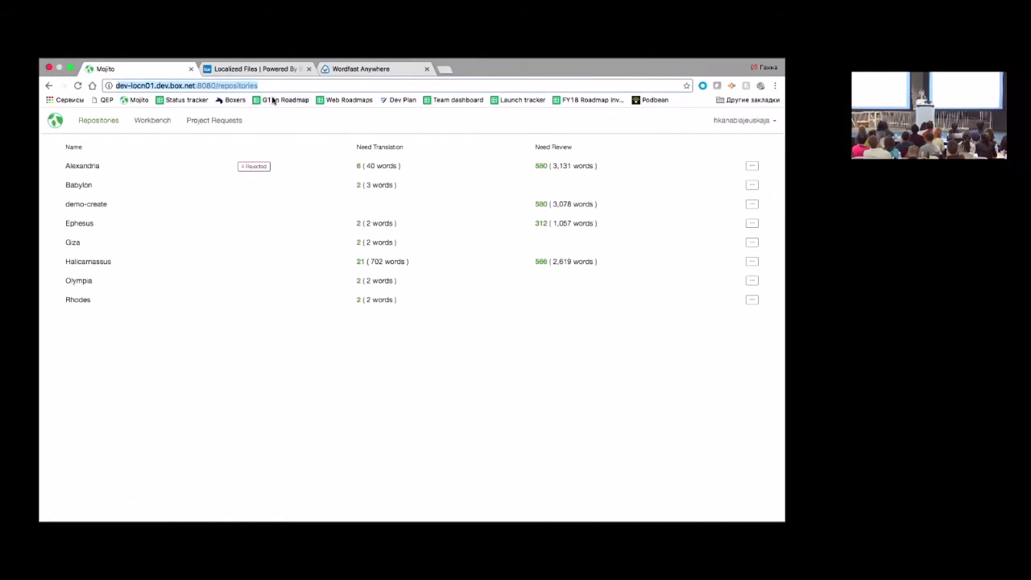
key("Return")
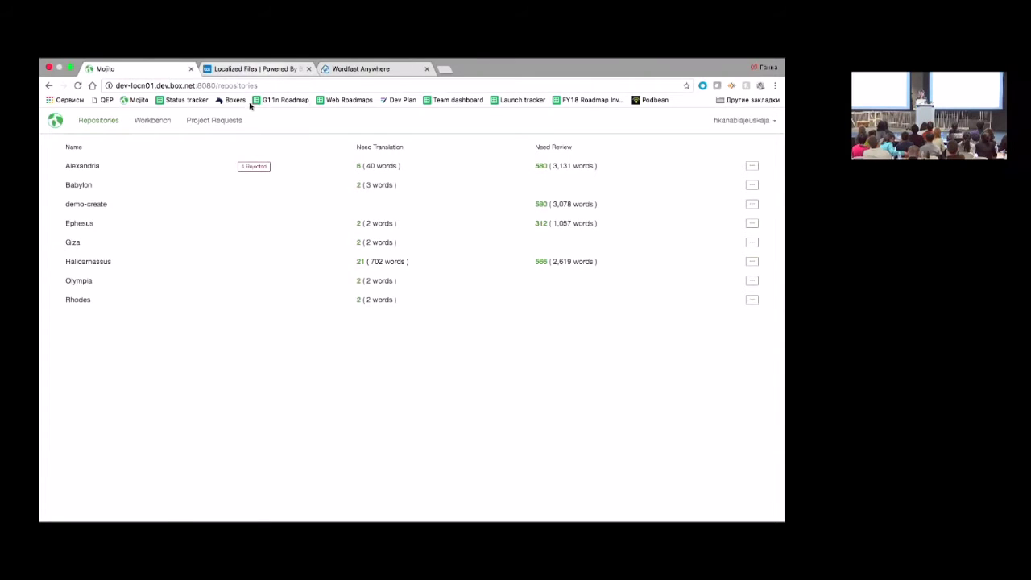
left_click(230, 120)
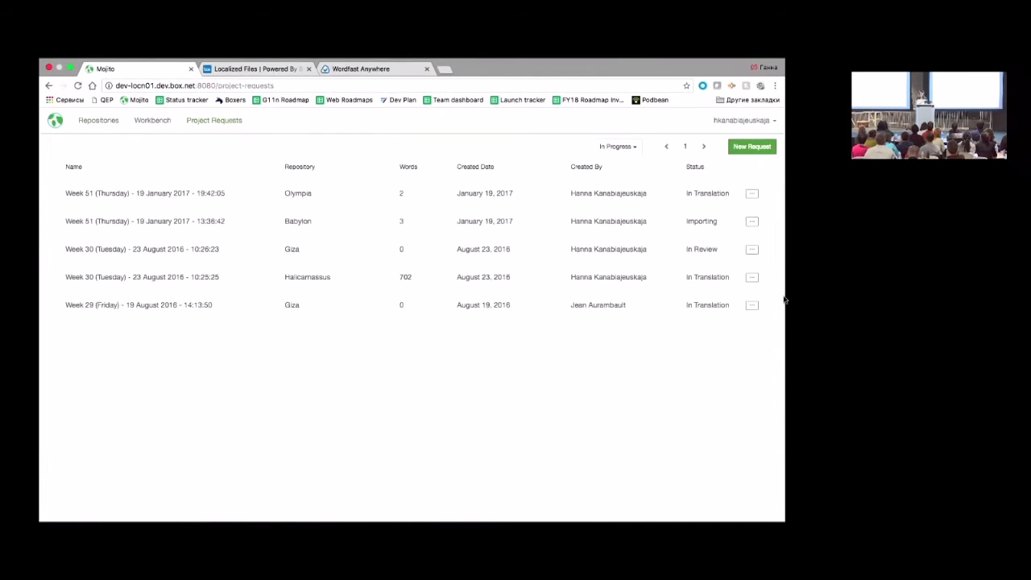
left_click(302, 87)
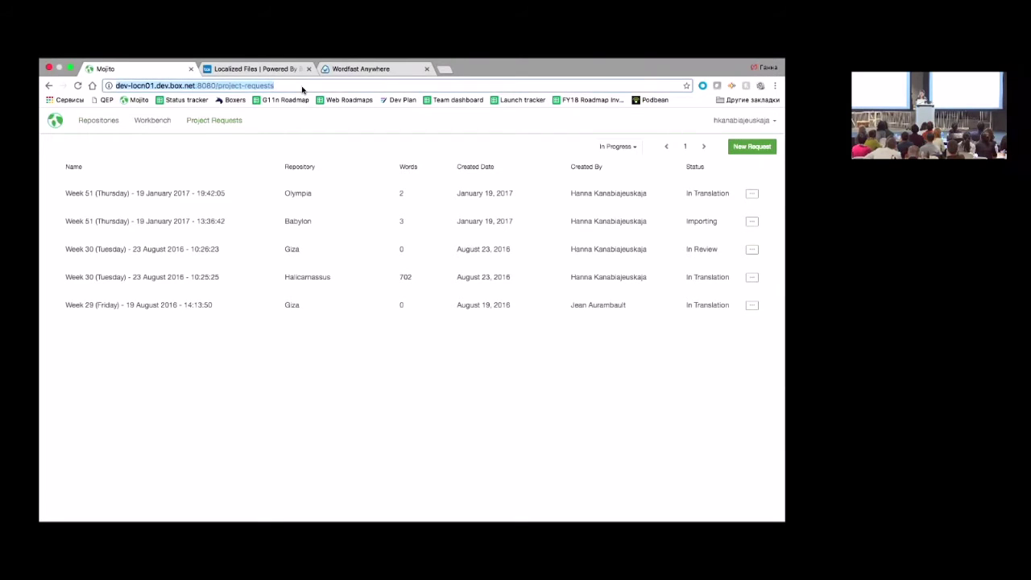
key("Return")
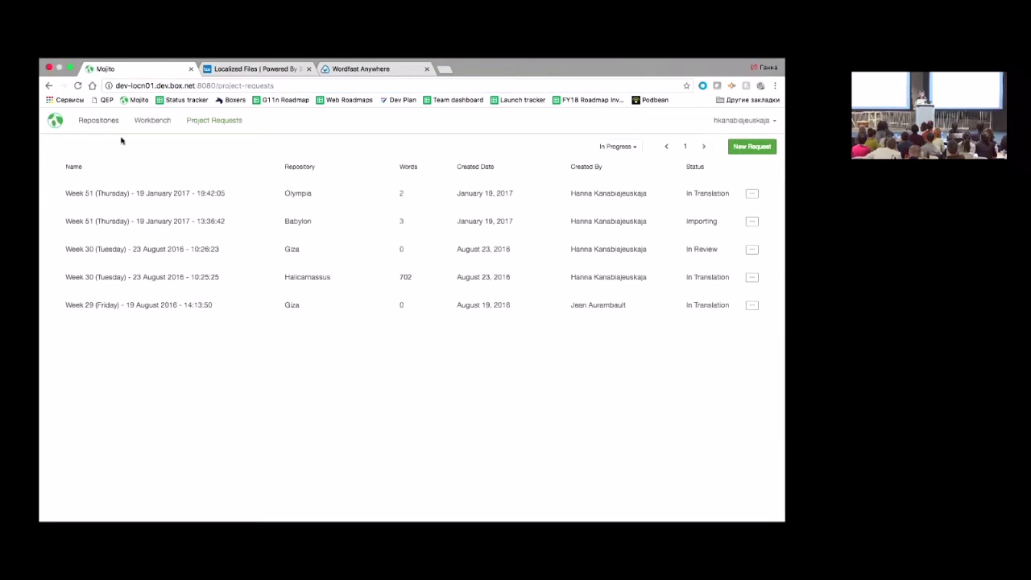
left_click(98, 122)
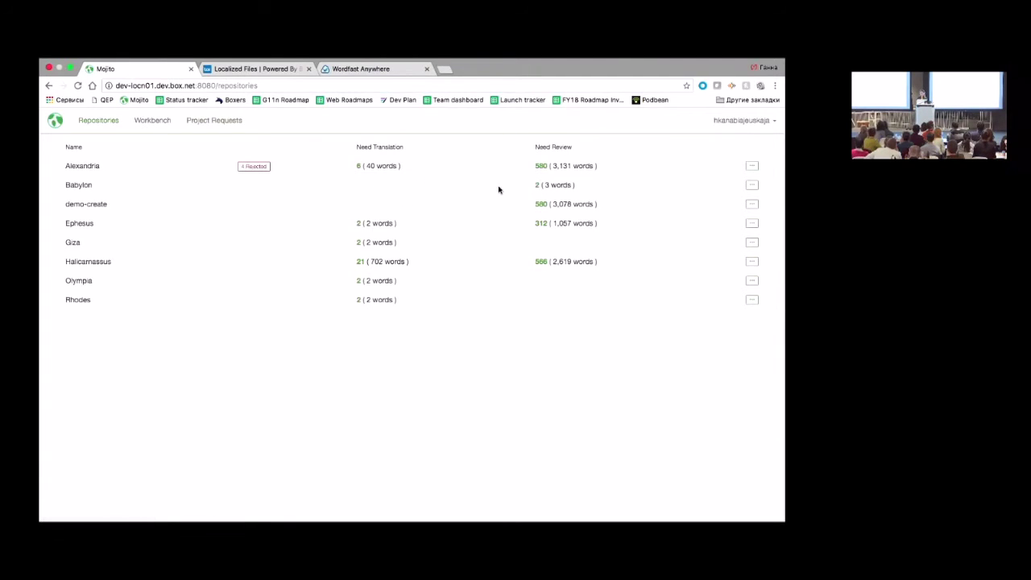
Open Alexandria's rejected translations, replace "name" with the source placeholder {name} in the French createFolderModal.title translation, and save it.
left_click(265, 170)
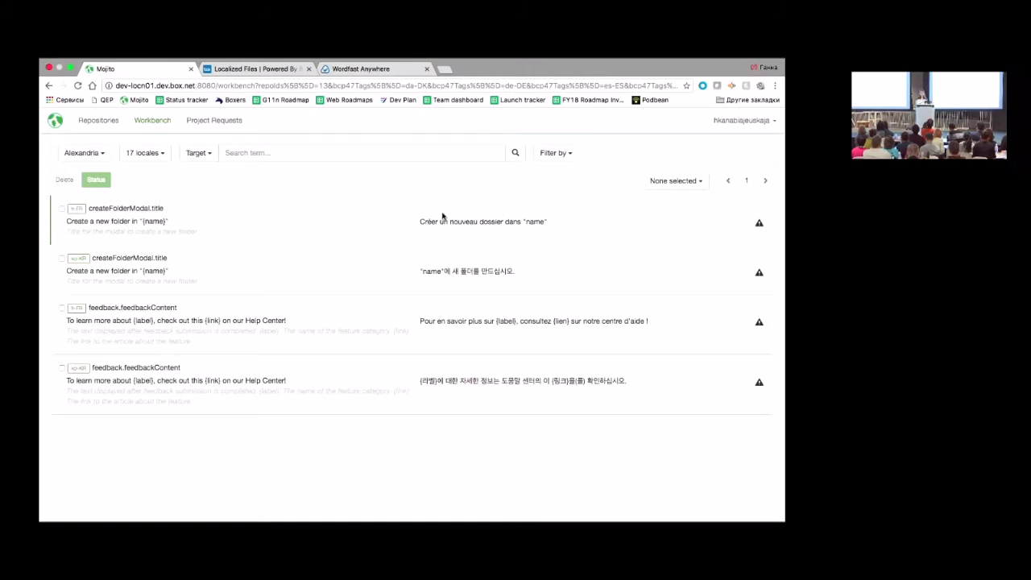
left_click_drag(141, 220, 166, 221)
key("super+c")
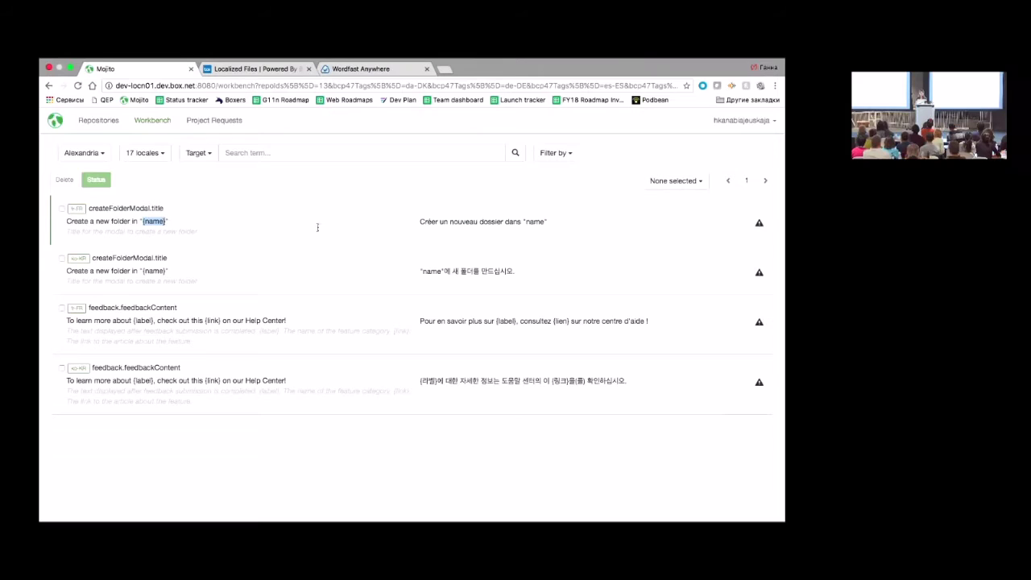
left_click(528, 222)
left_click_drag(525, 221, 550, 222)
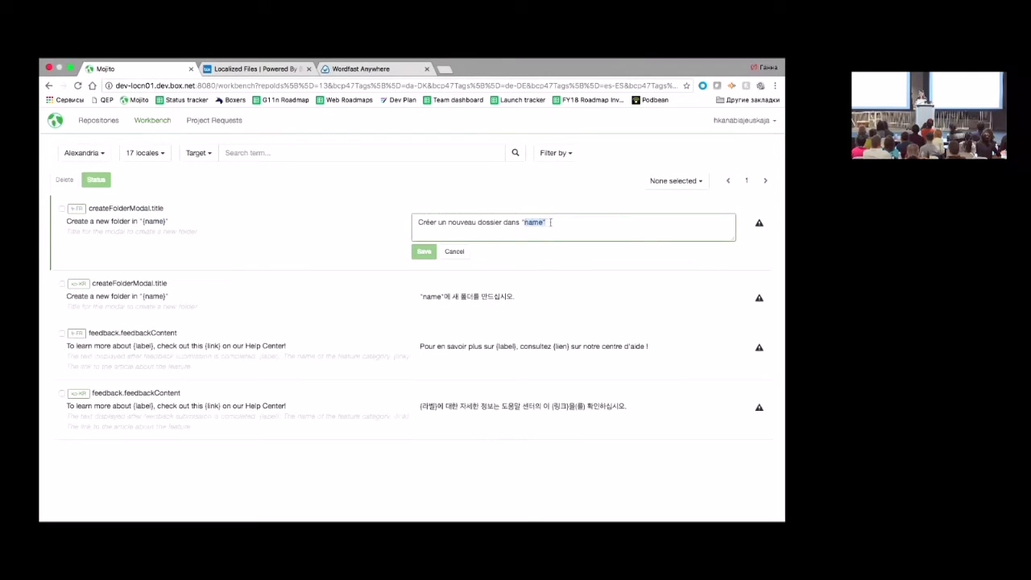
key("super+v")
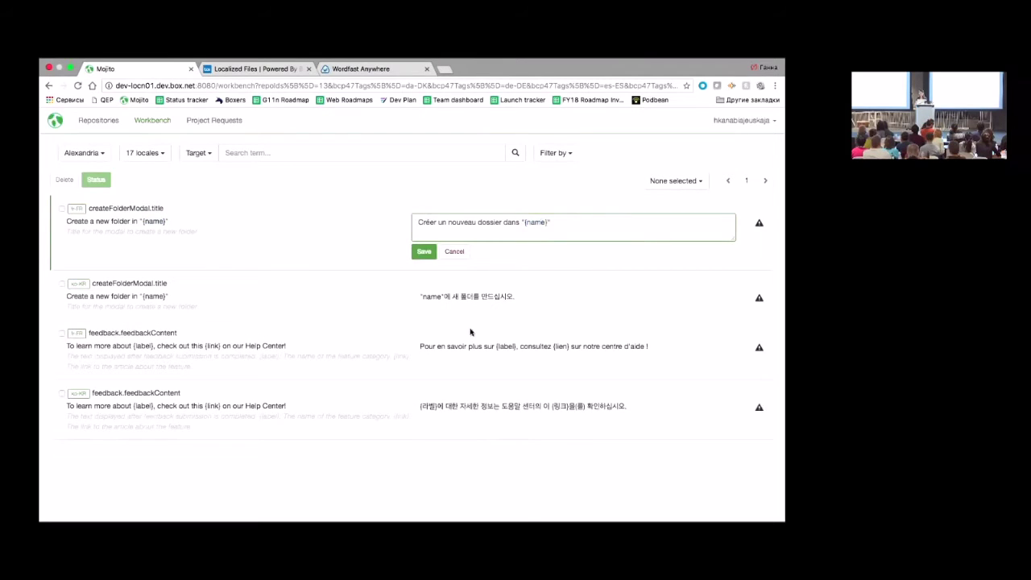
left_click(421, 253)
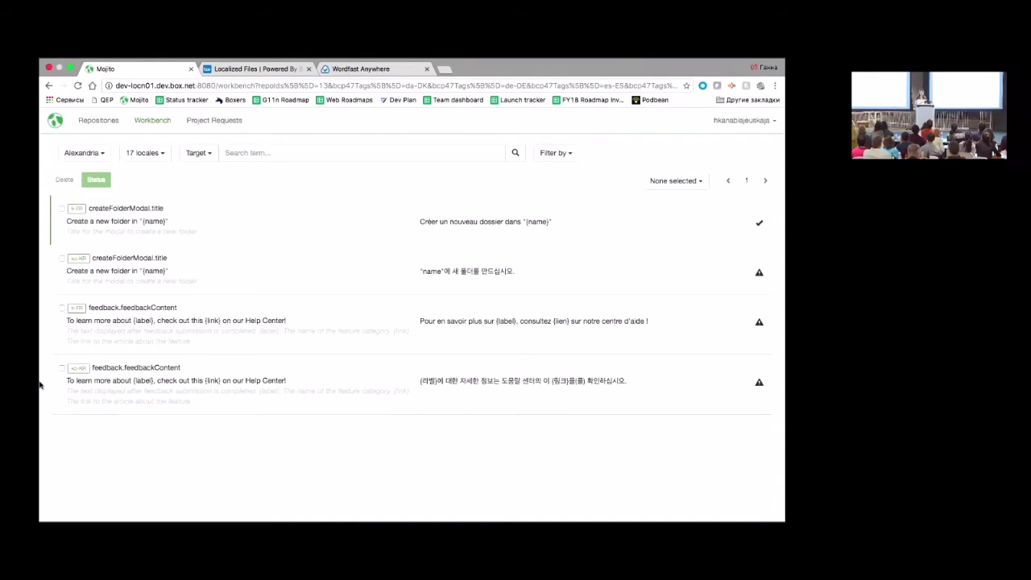
Mark the Korean feedback.feedbackContent translation as Needs Translation with the comment "Hey. Can we check the placeholders here. They need to stay in English".
left_click(62, 368)
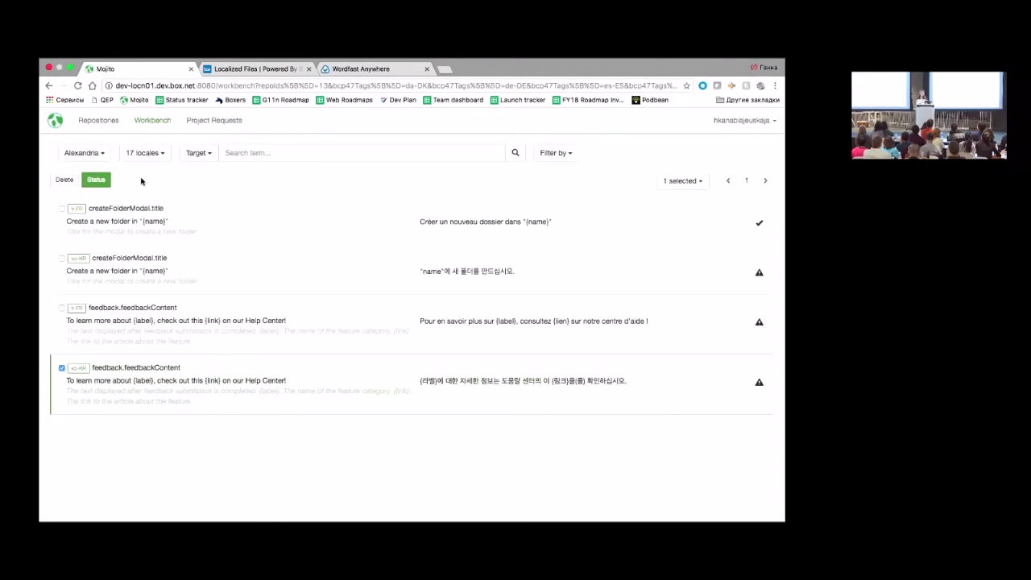
left_click(101, 184)
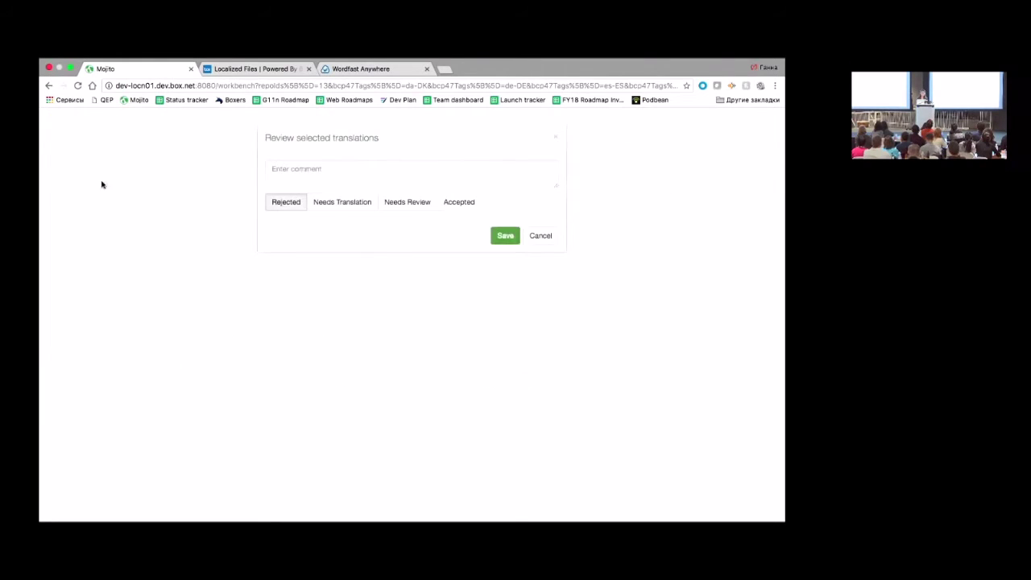
left_click(344, 203)
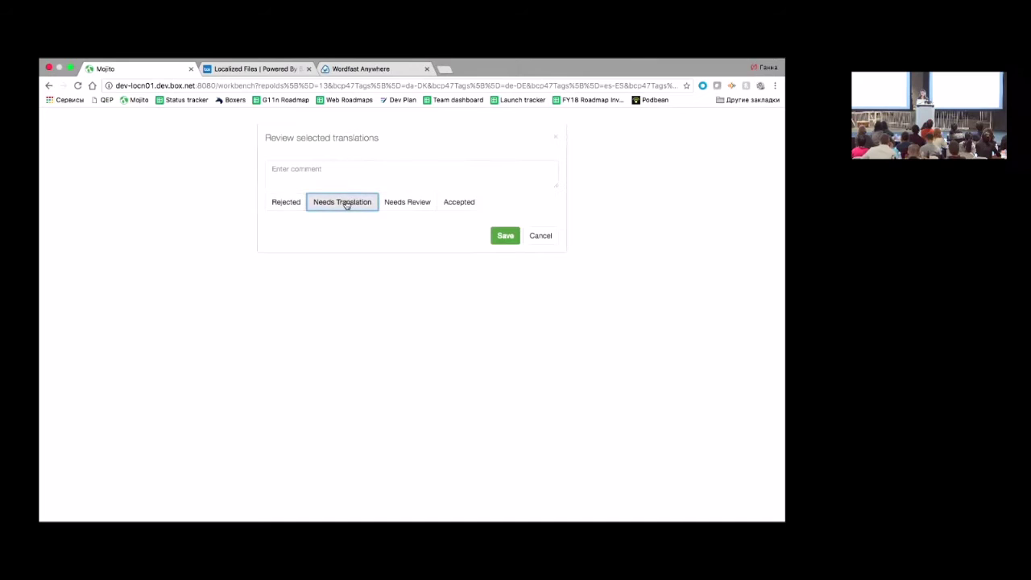
left_click(326, 178)
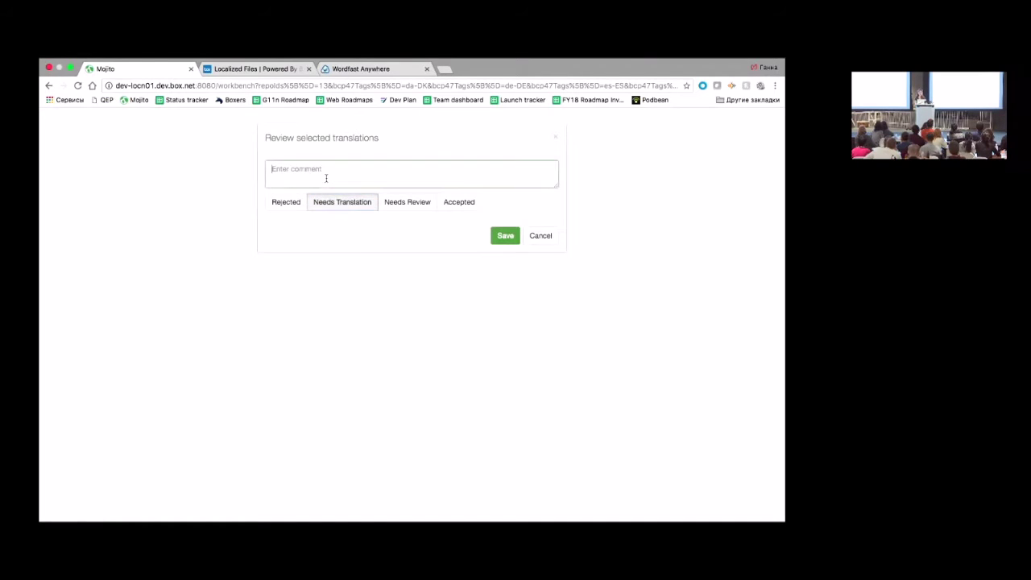
type("Hey,")
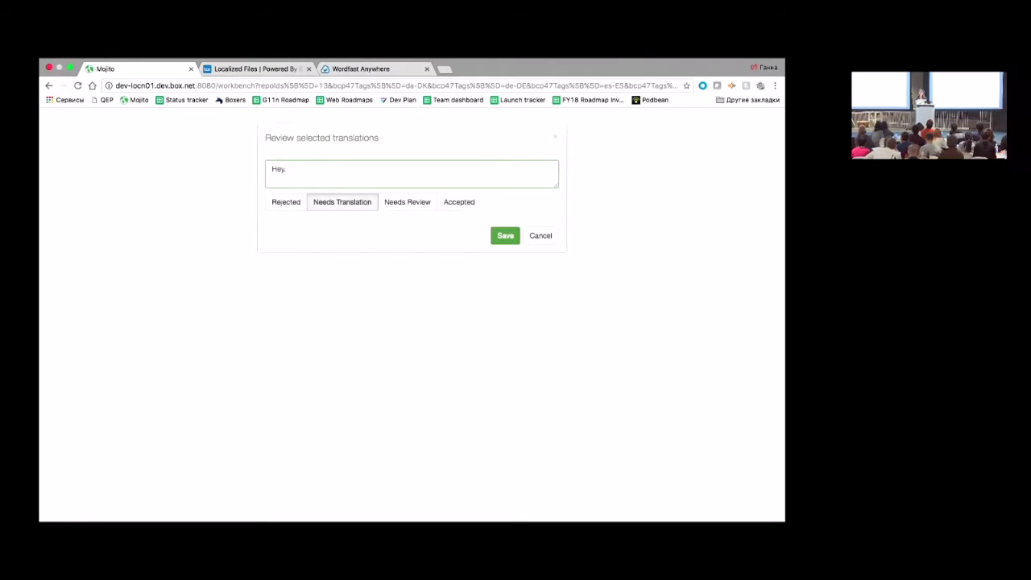
type("Can we check ")
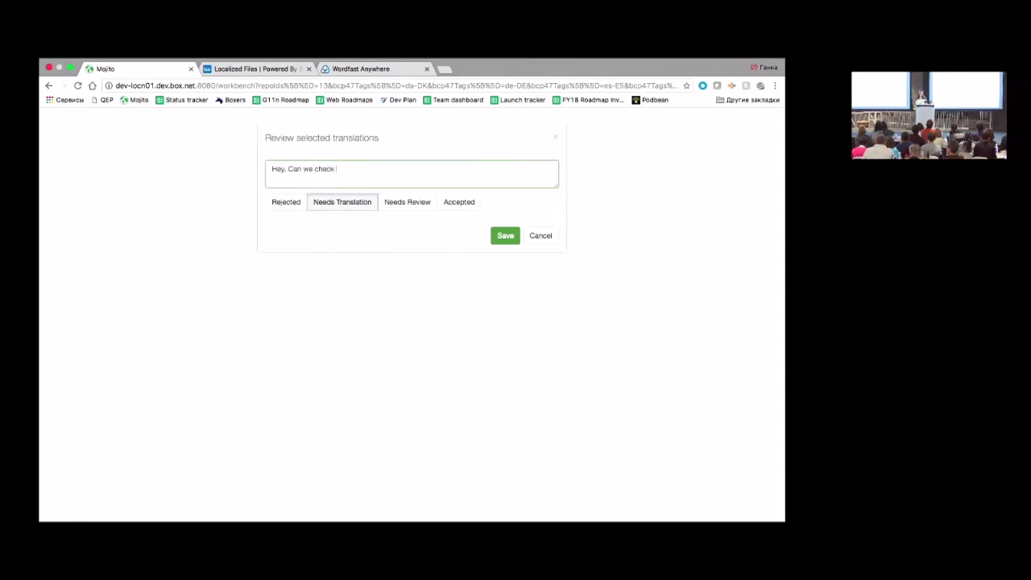
type("the placeholders here. ")
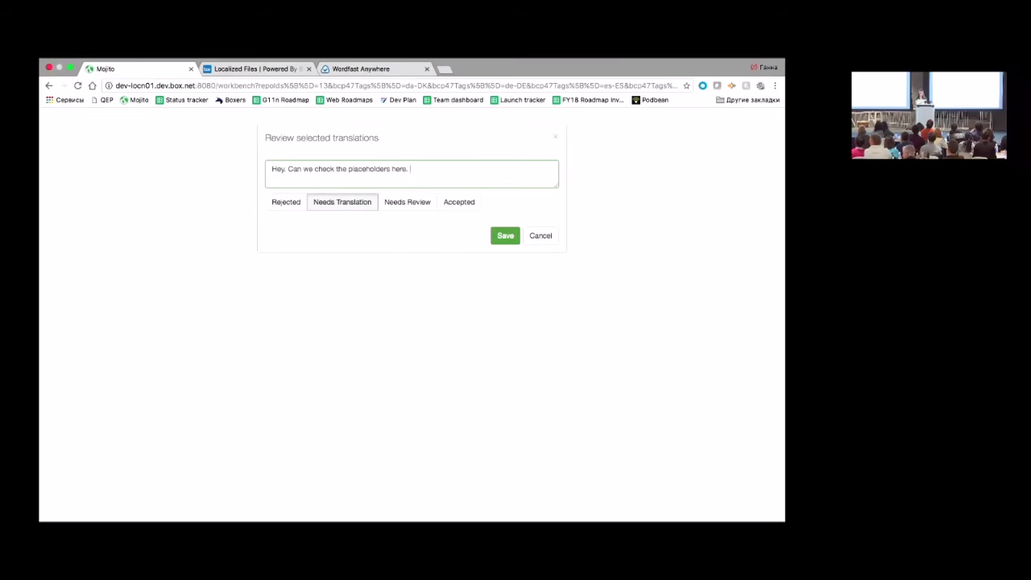
type("They need to s")
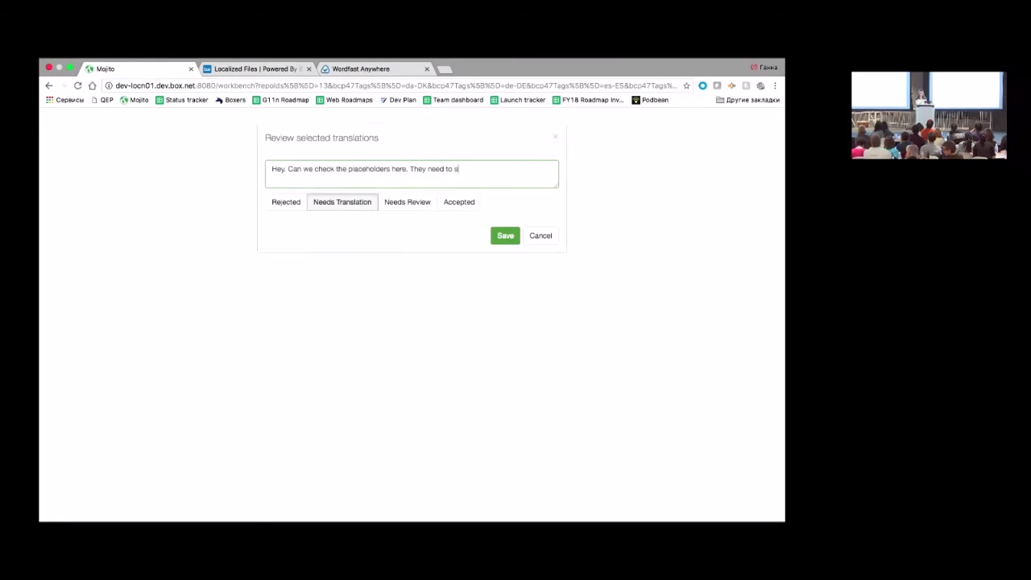
type("tay in English.")
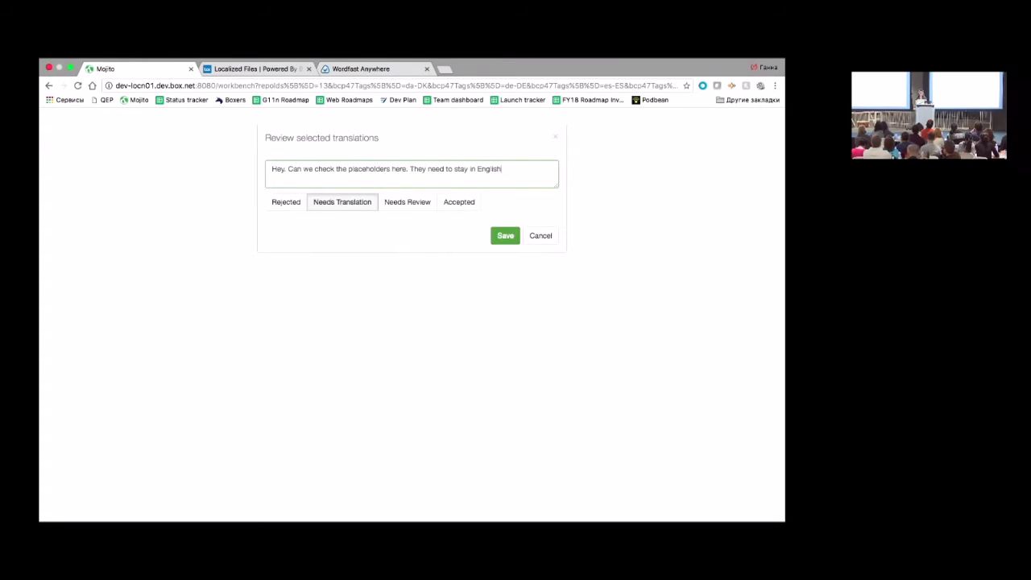
left_click(506, 237)
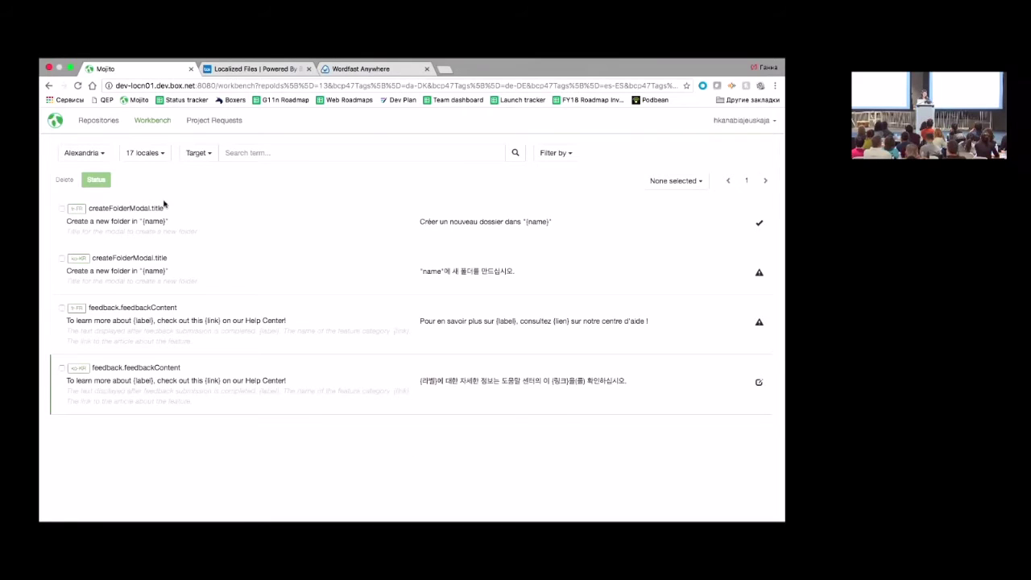
Return to the repositories list, open Babylon's strings needing review, and extend the search to all repositories.
left_click(92, 122)
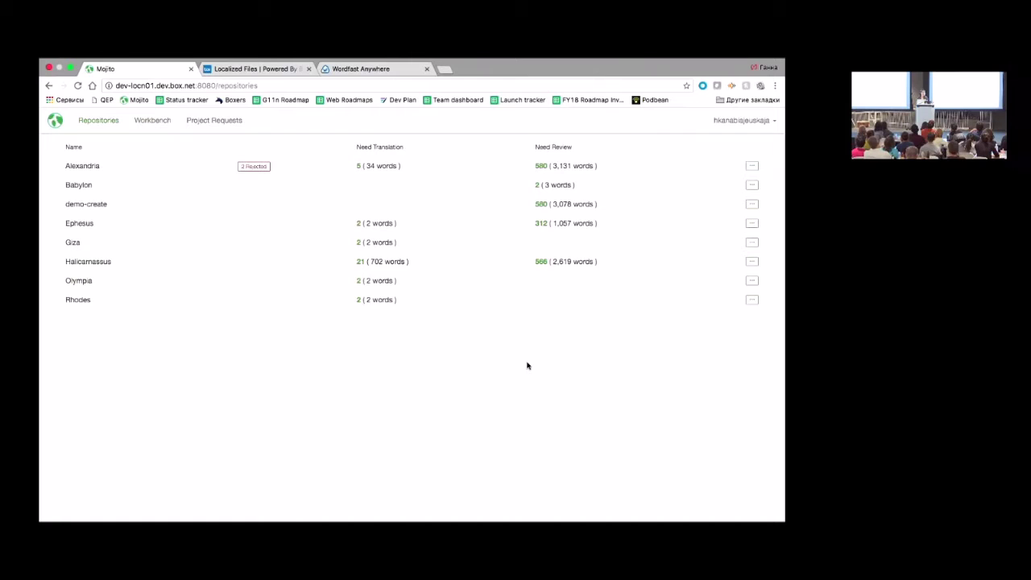
left_click(539, 186)
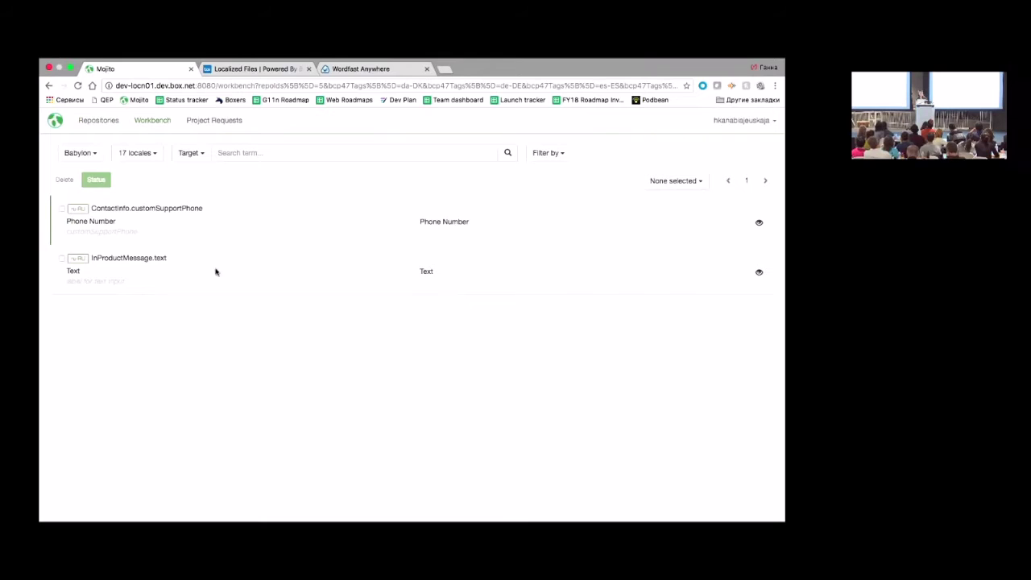
left_click(96, 155)
left_click(83, 176)
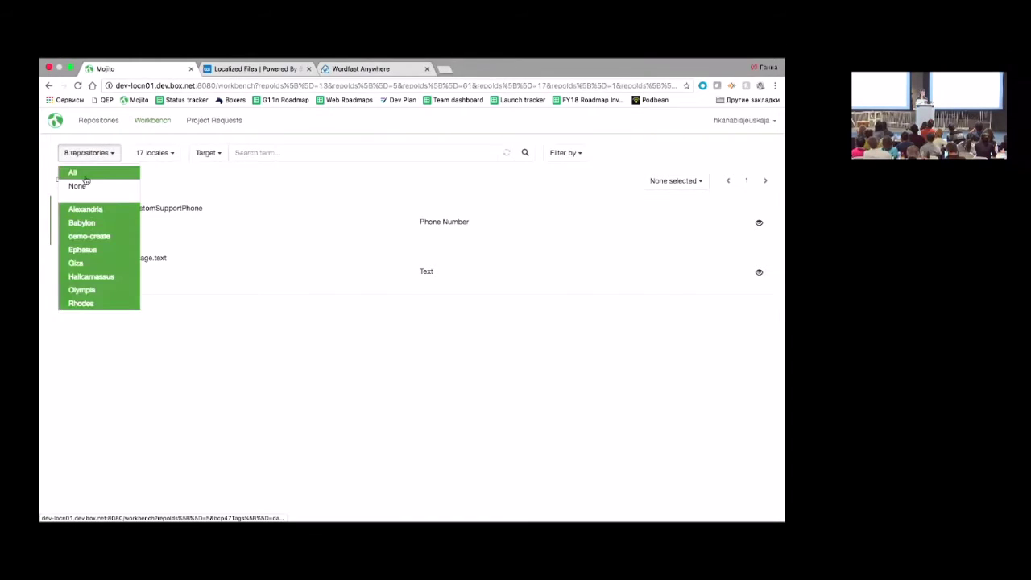
left_click(211, 172)
Limit the search to the Russian (Russia) locale, check the status filter options, and browse the strings needing review.
left_click(170, 155)
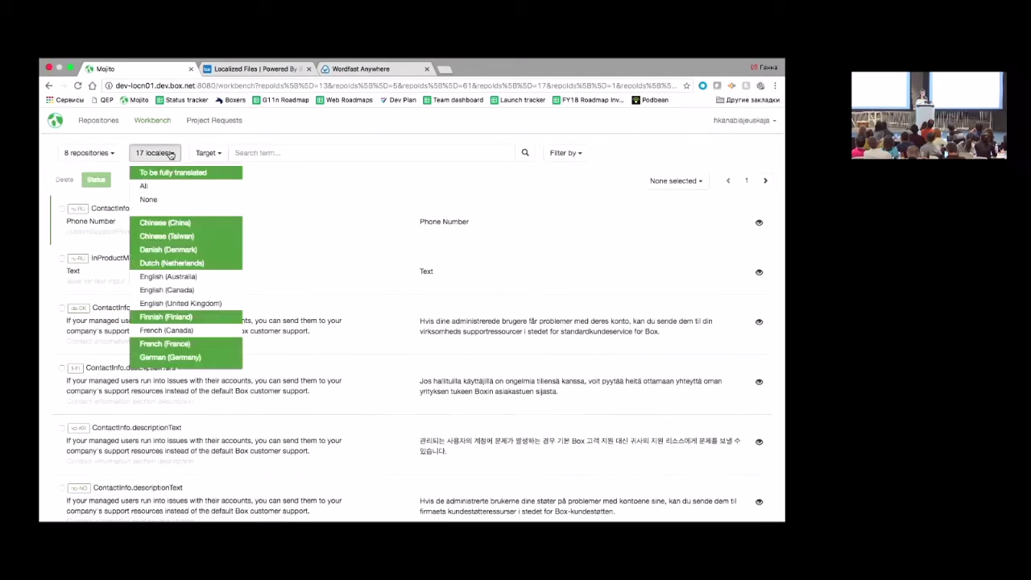
left_click(161, 199)
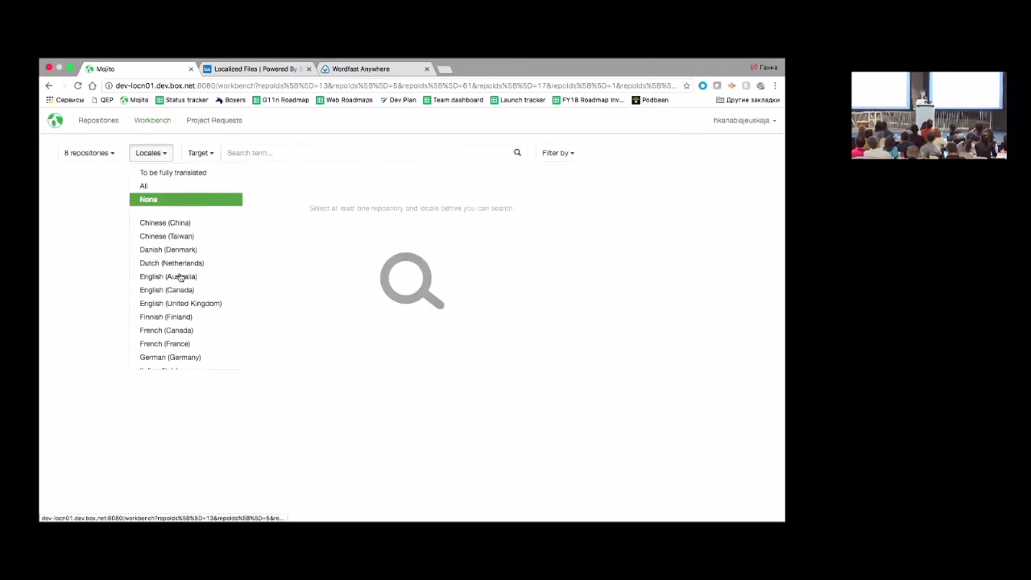
scroll(179, 277, "down", 3)
left_click(171, 319)
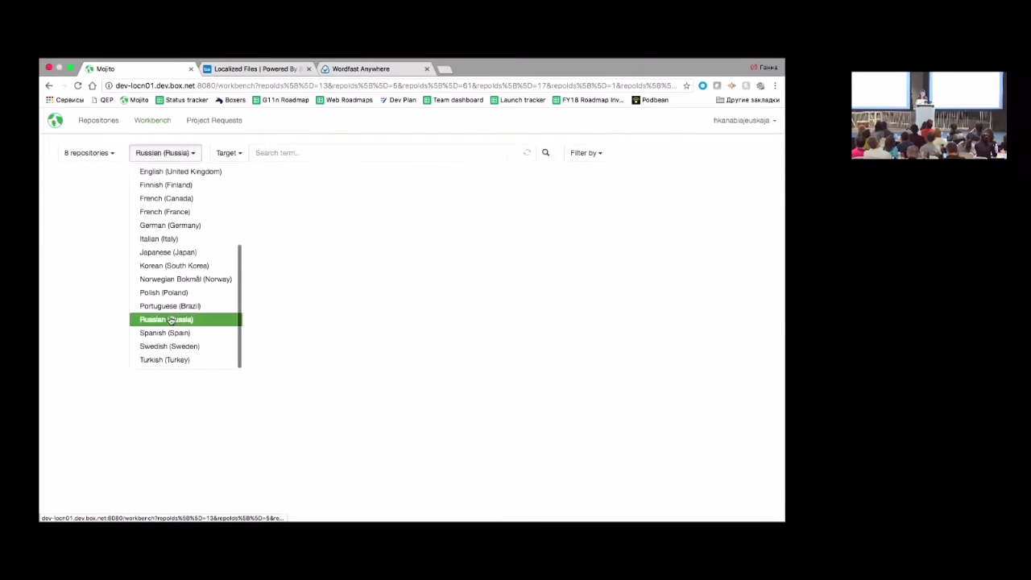
left_click(548, 153)
left_click(587, 152)
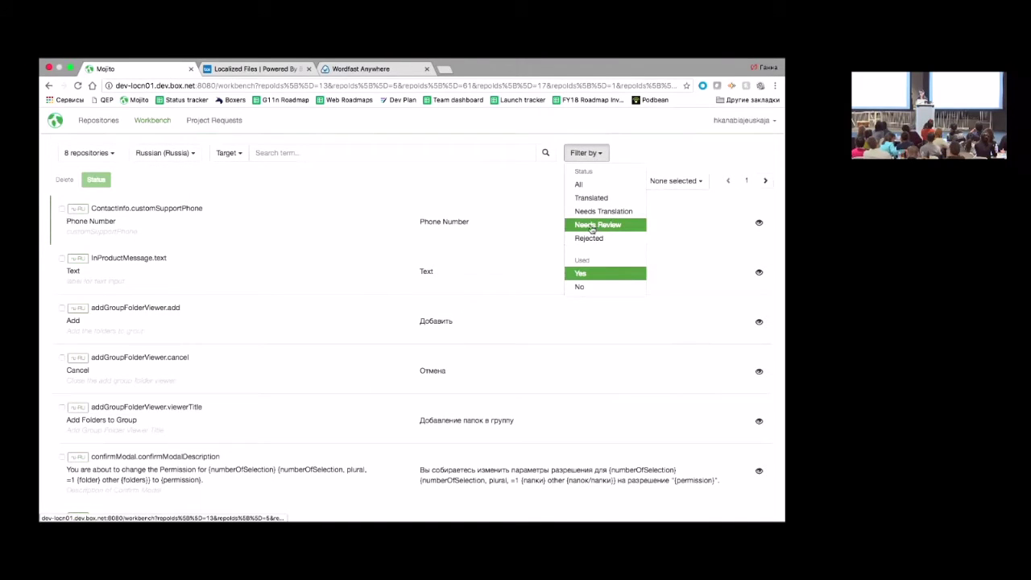
left_click(651, 148)
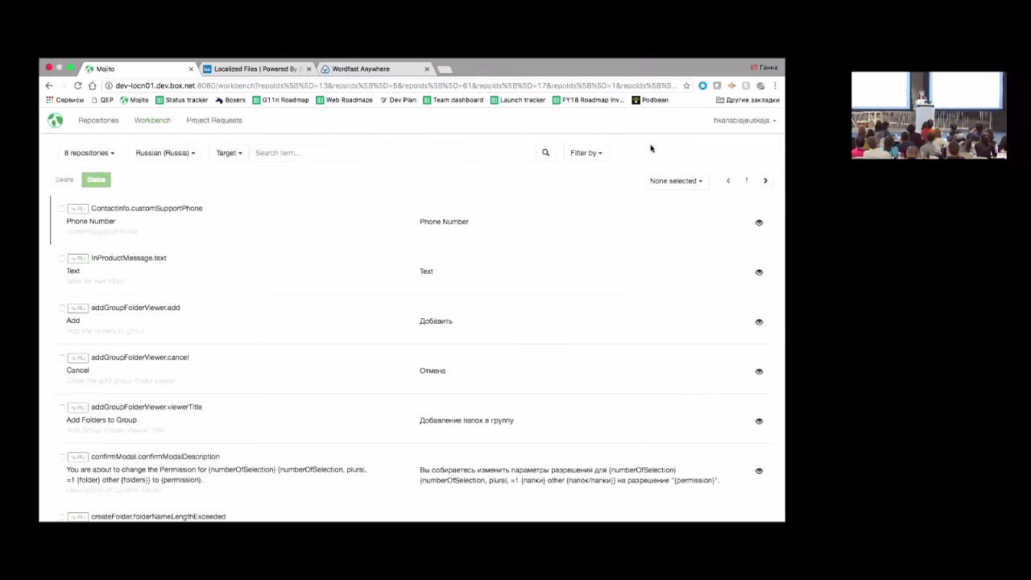
scroll(548, 405, "down", 5)
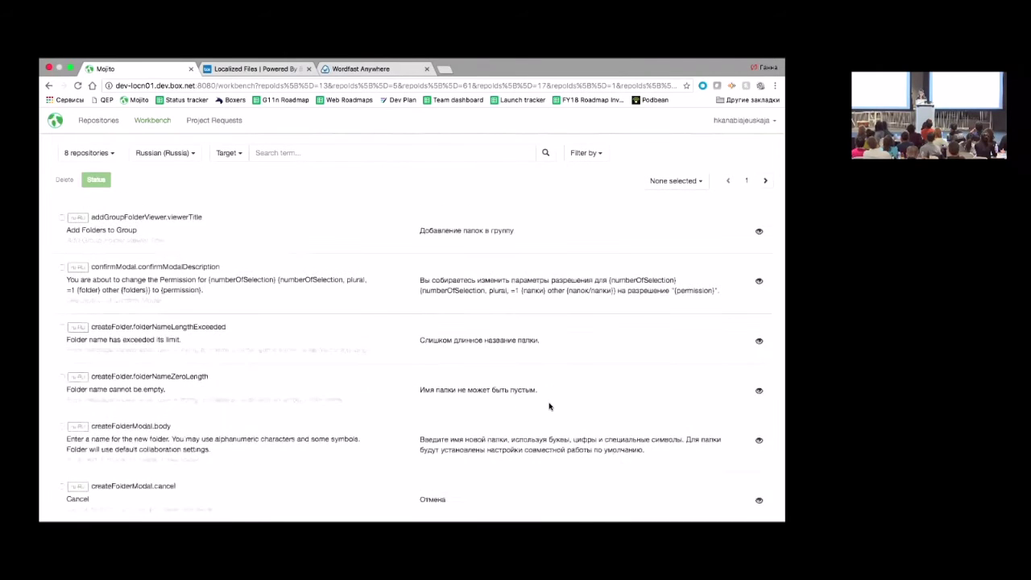
scroll(548, 403, "up", 5)
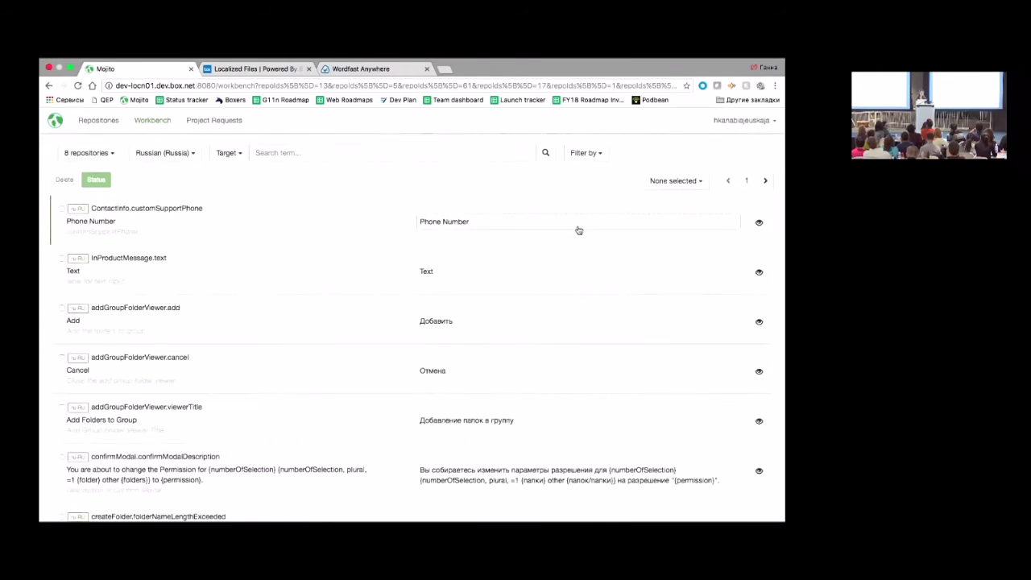
Restrict the workbench search to the Babylon repository and the Russian (Russia) locale.
left_click(116, 152)
left_click(101, 187)
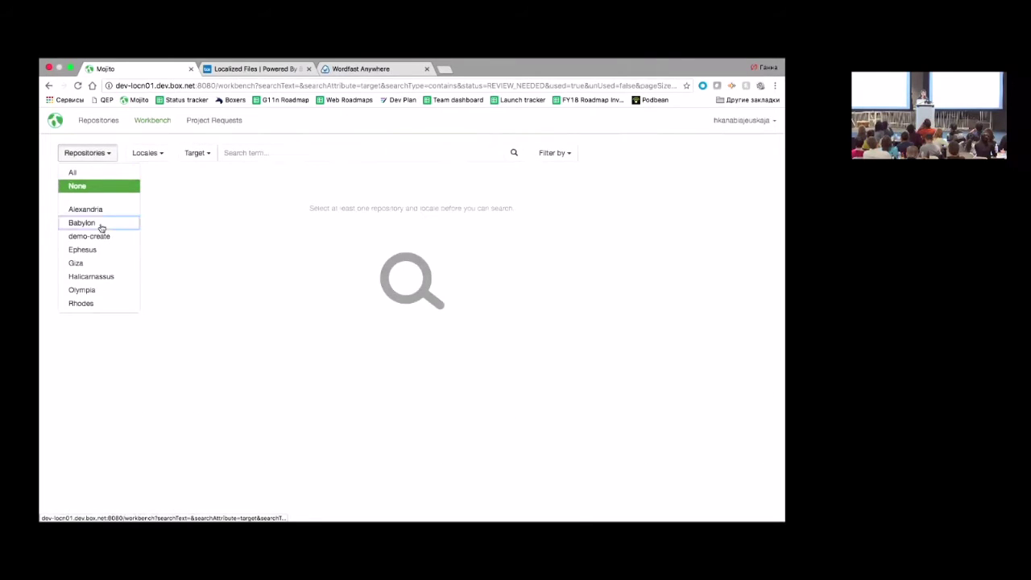
left_click(101, 225)
left_click(310, 136)
left_click(132, 155)
scroll(169, 290, "down", 5)
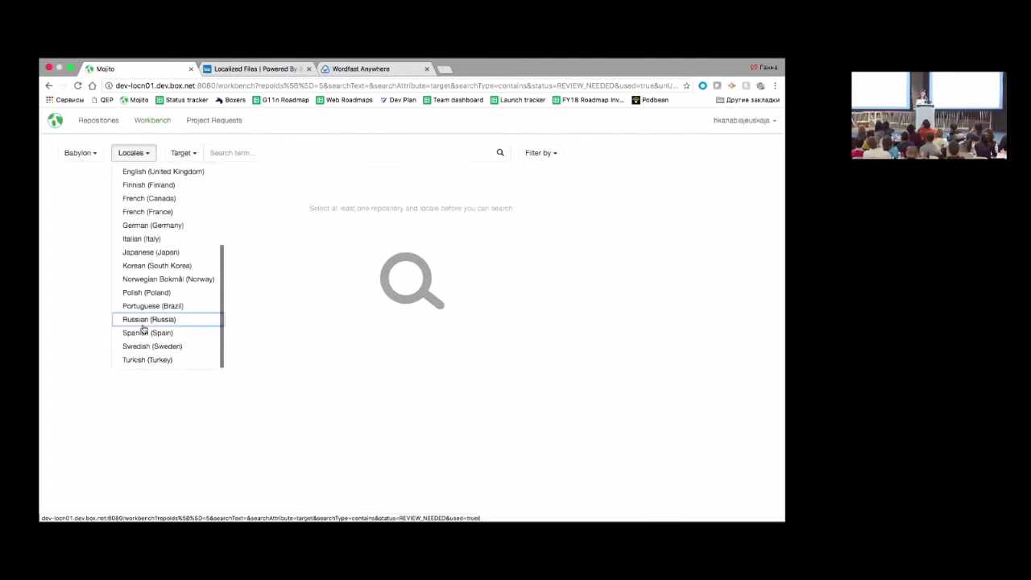
left_click(143, 325)
left_click(328, 182)
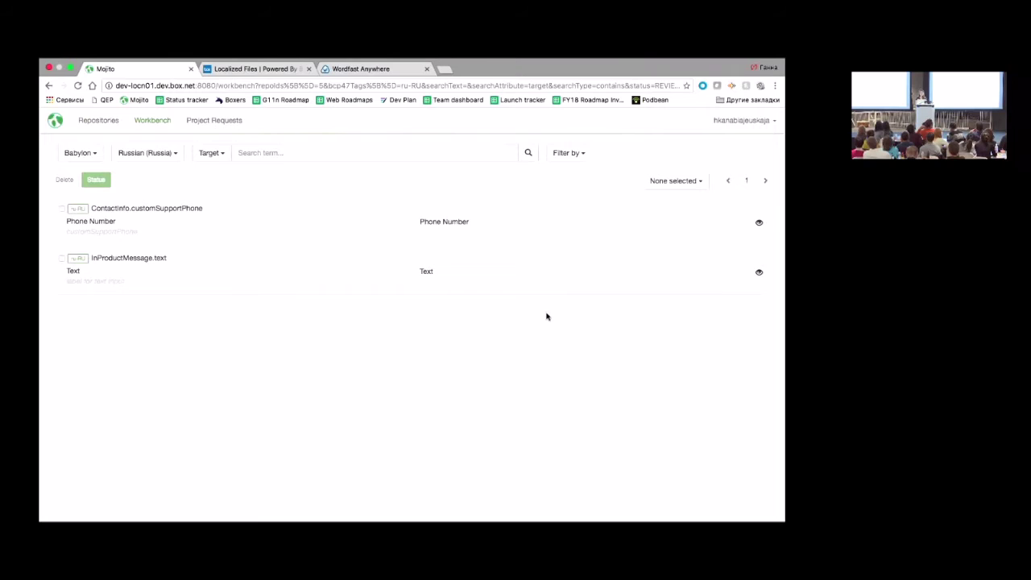
Replace the Russian translation of ContactInfo.customSupportPhone with "Номер телефона" and save it.
left_click(469, 226)
double_click(454, 222)
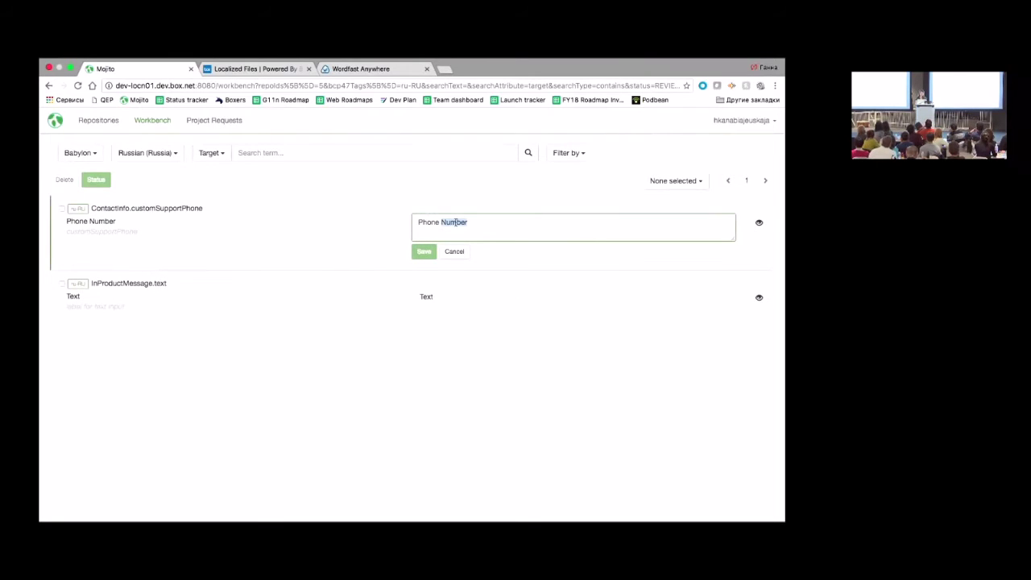
double_click(424, 222)
left_click(463, 222)
key("shift+alt+Left")
key("shift+alt+Left")
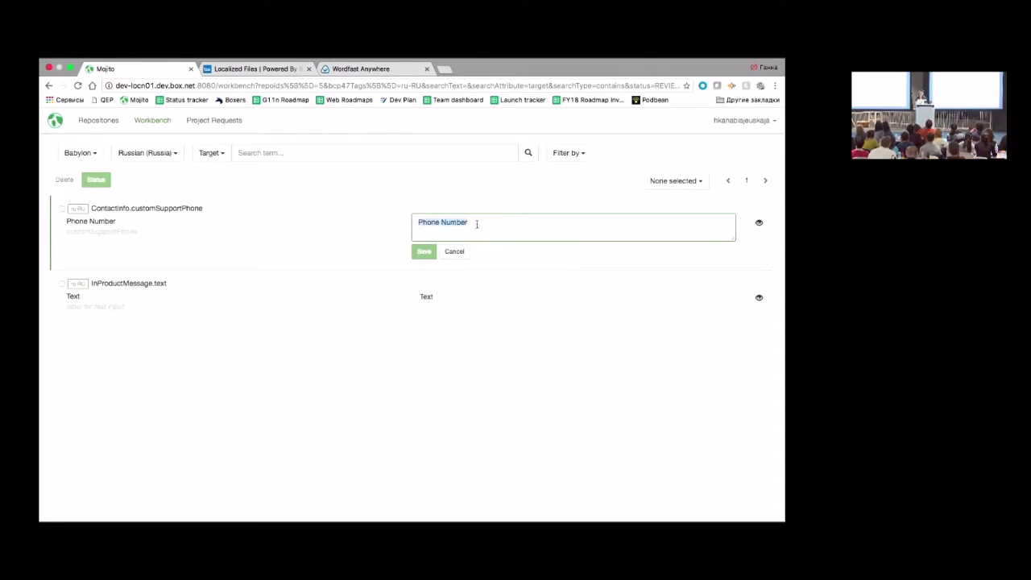
mouse_move(535, 62)
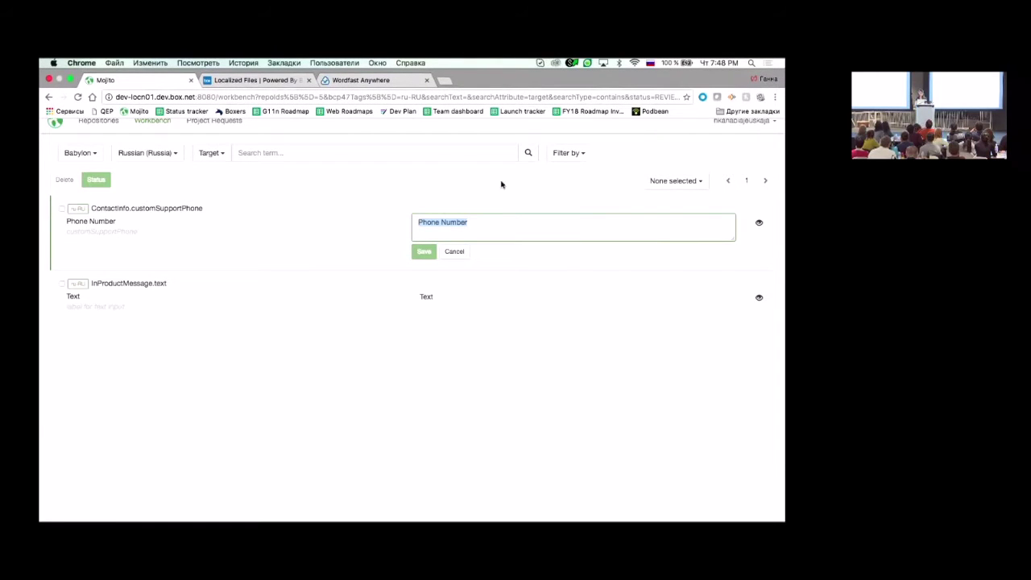
type("Номер телефона")
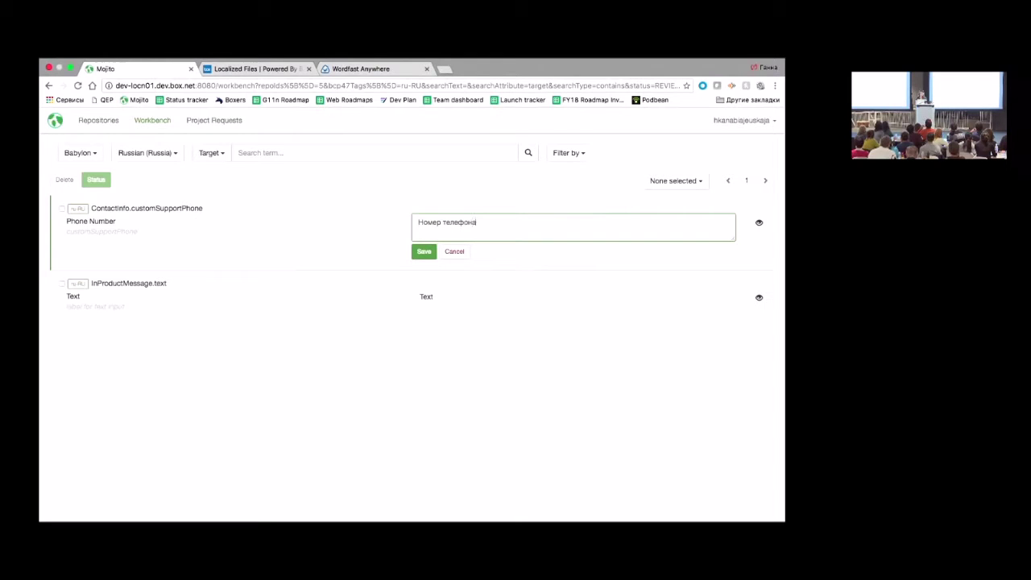
left_click(424, 251)
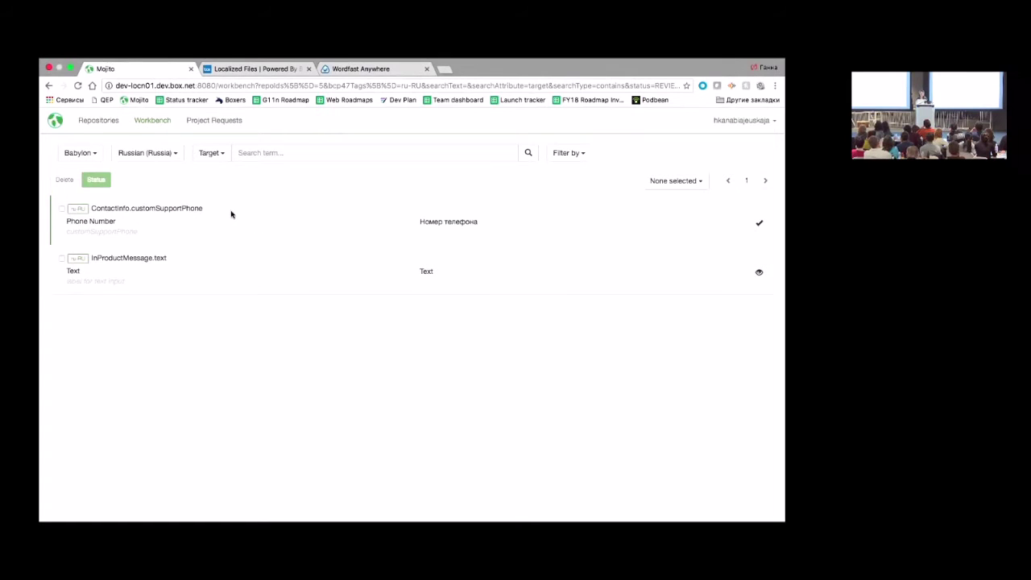
View the review status choices for the Russian InProductMessage.text translation and dismiss them without saving.
left_click(253, 271)
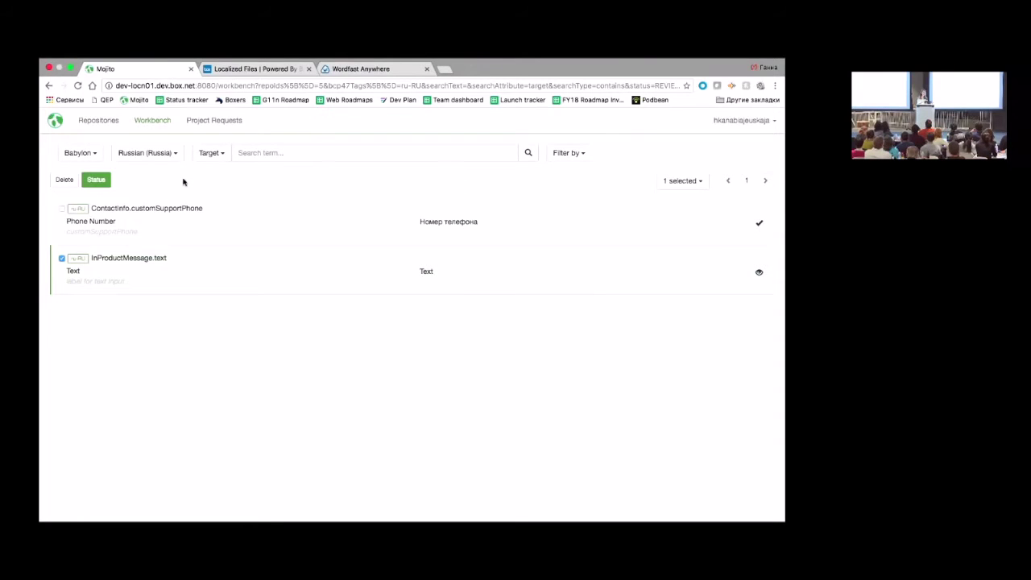
left_click(100, 181)
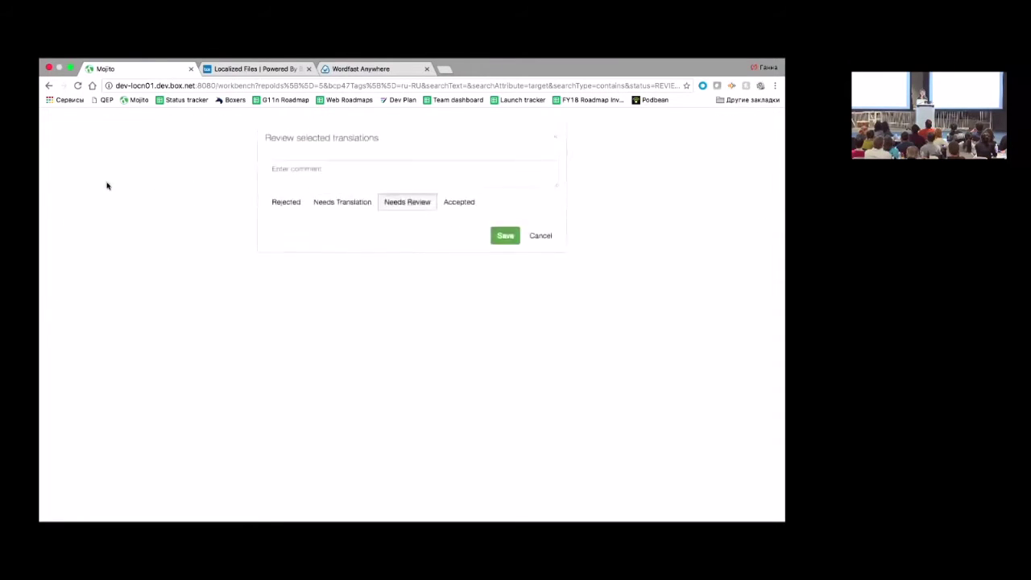
left_click(555, 140)
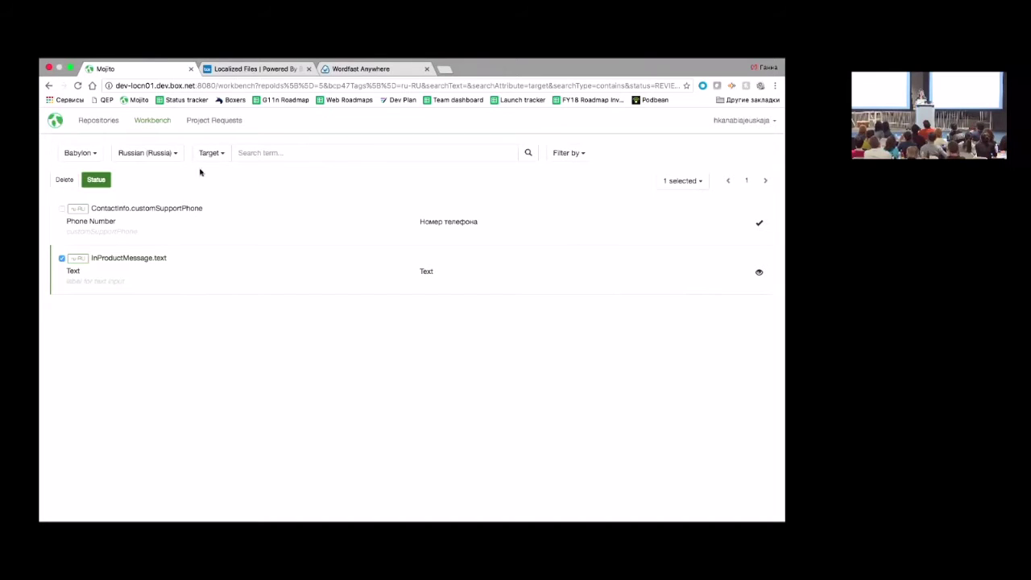
Extend the Russian (Russia) workbench search from Babylon to all repositories.
left_click(95, 154)
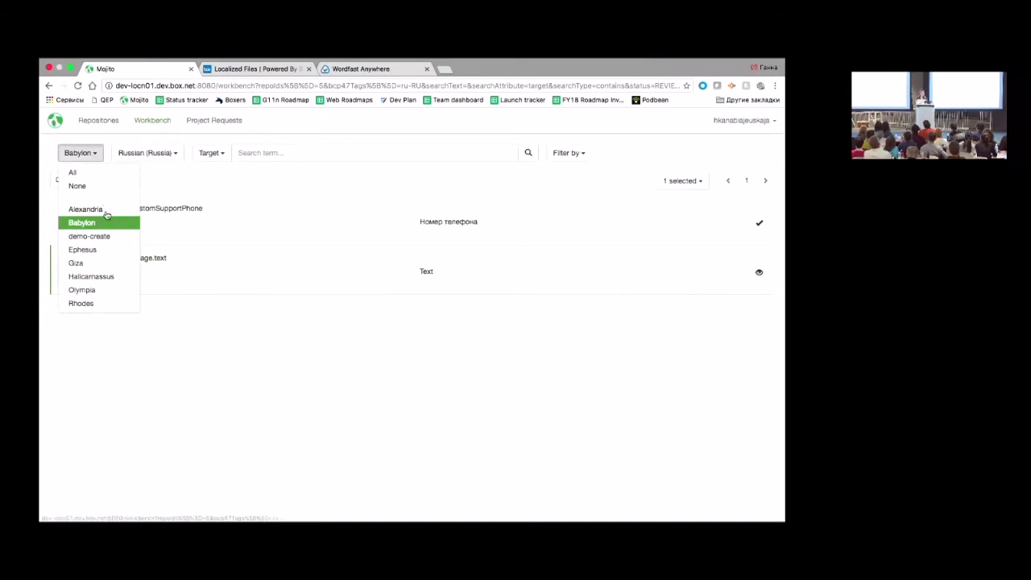
left_click(85, 175)
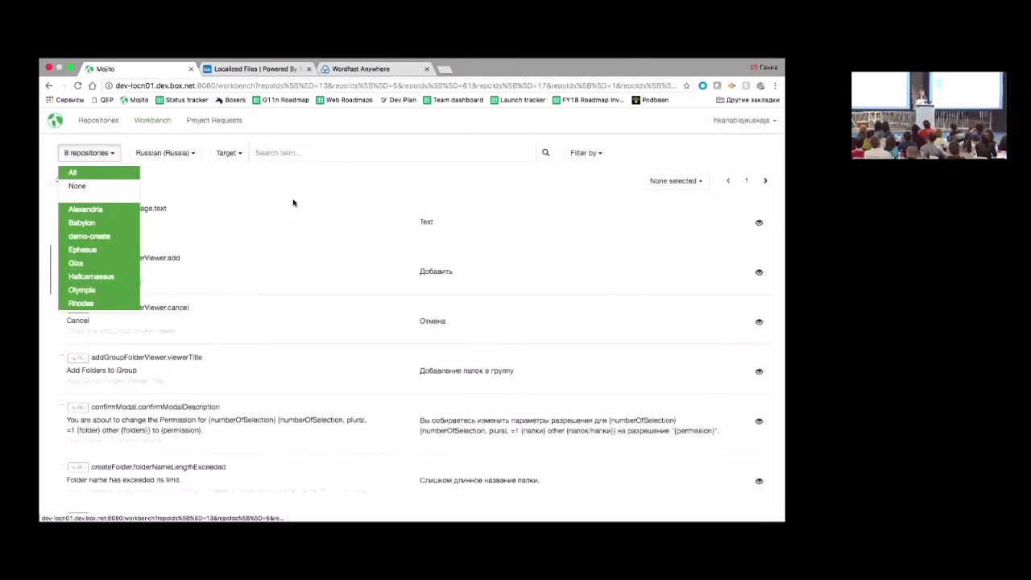
left_click(319, 181)
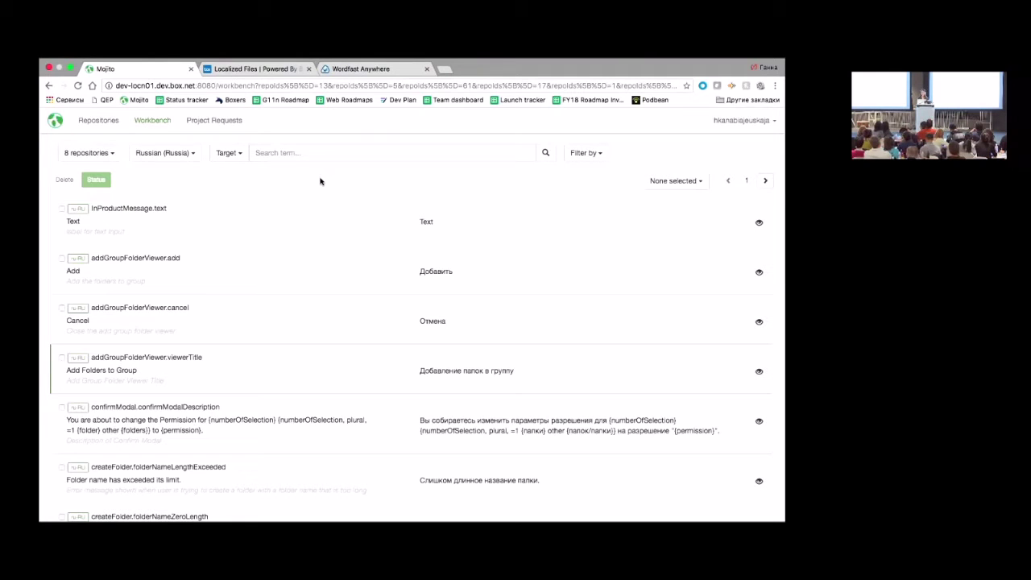
Search the source strings for "text".
left_click(228, 153)
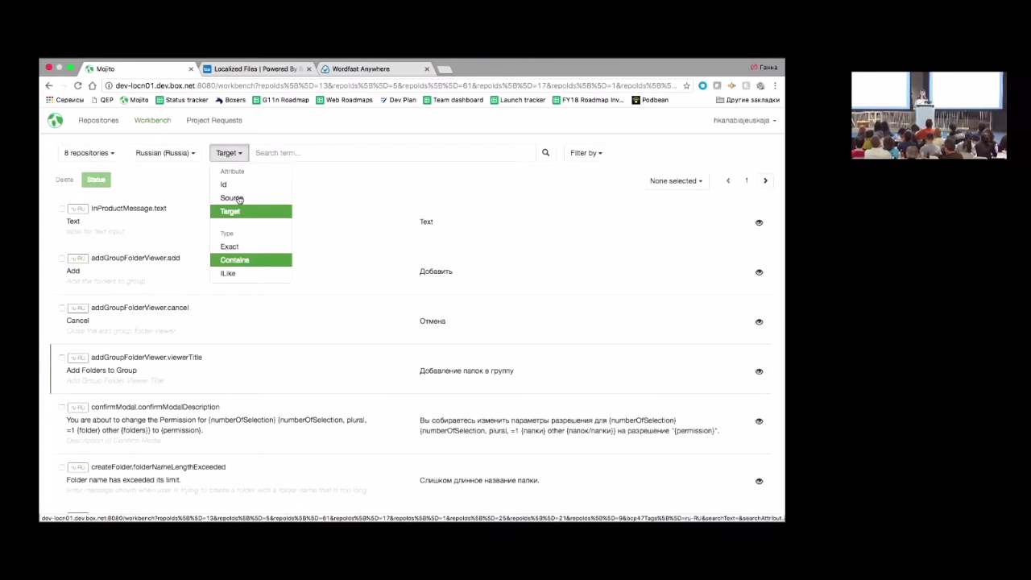
left_click(237, 199)
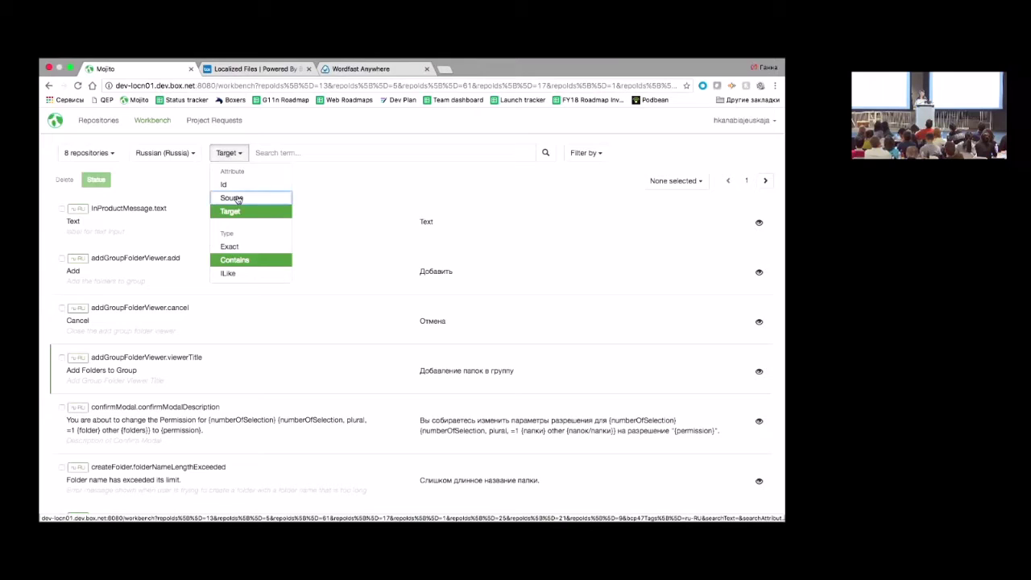
left_click(289, 153)
type("еуче")
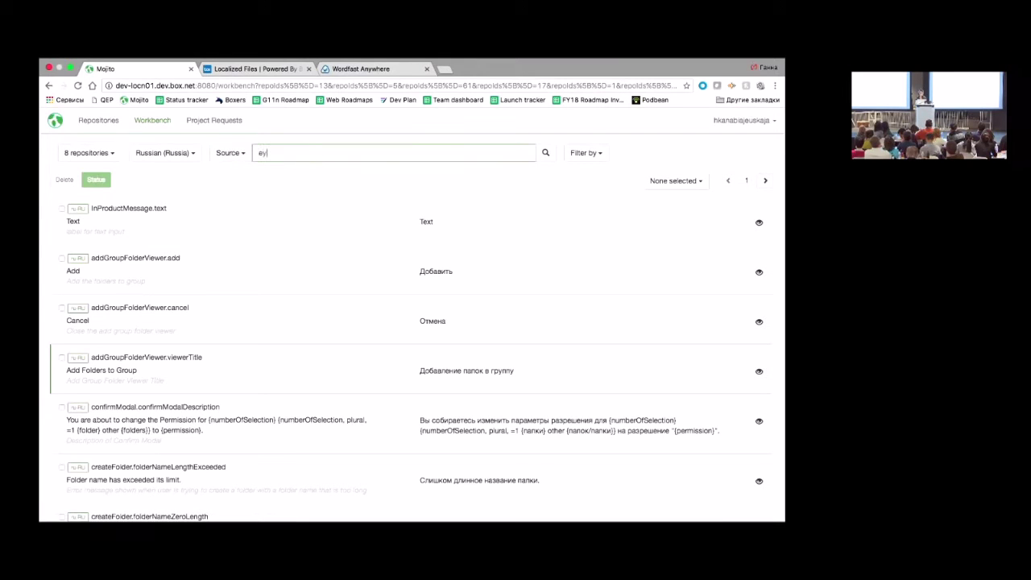
key("BackSpace")
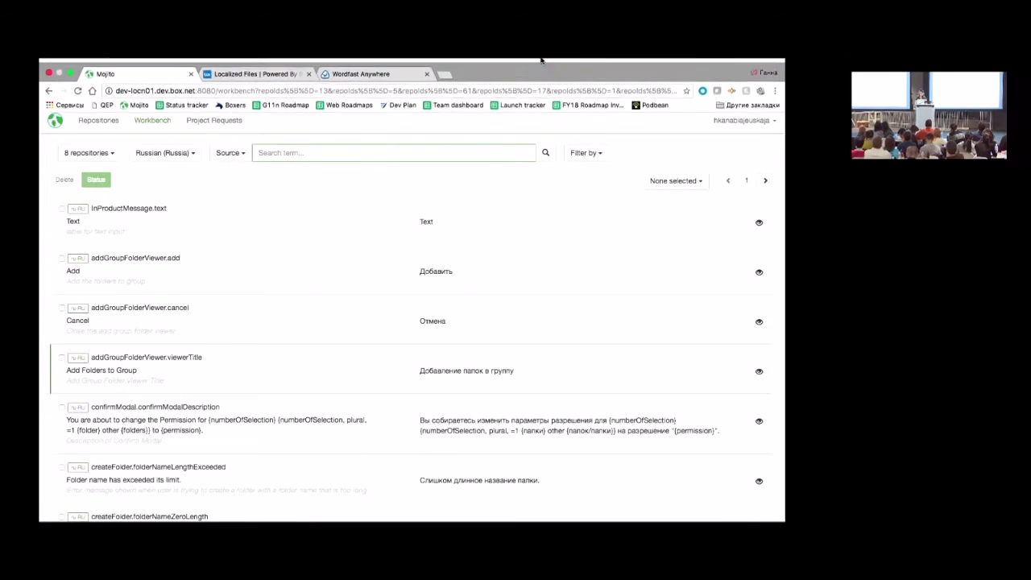
type("text")
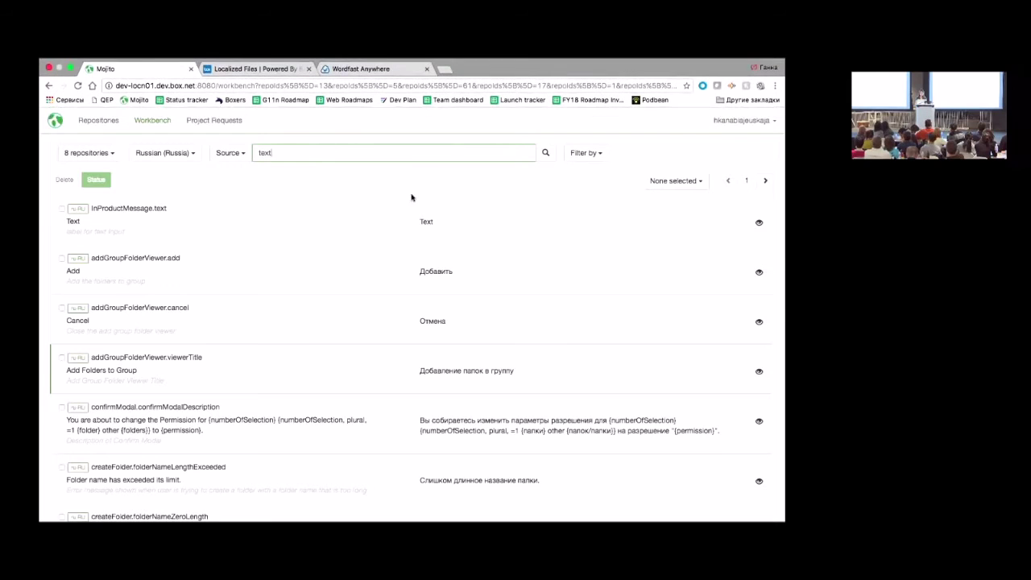
left_click(545, 153)
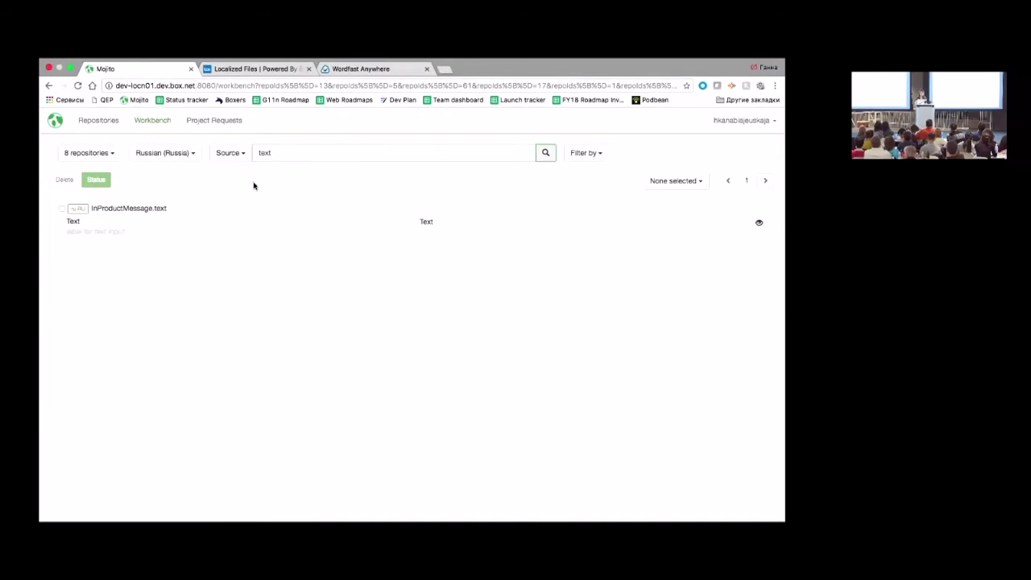
Check the search type options, set the status filter to All, and browse the matching strings.
left_click(247, 158)
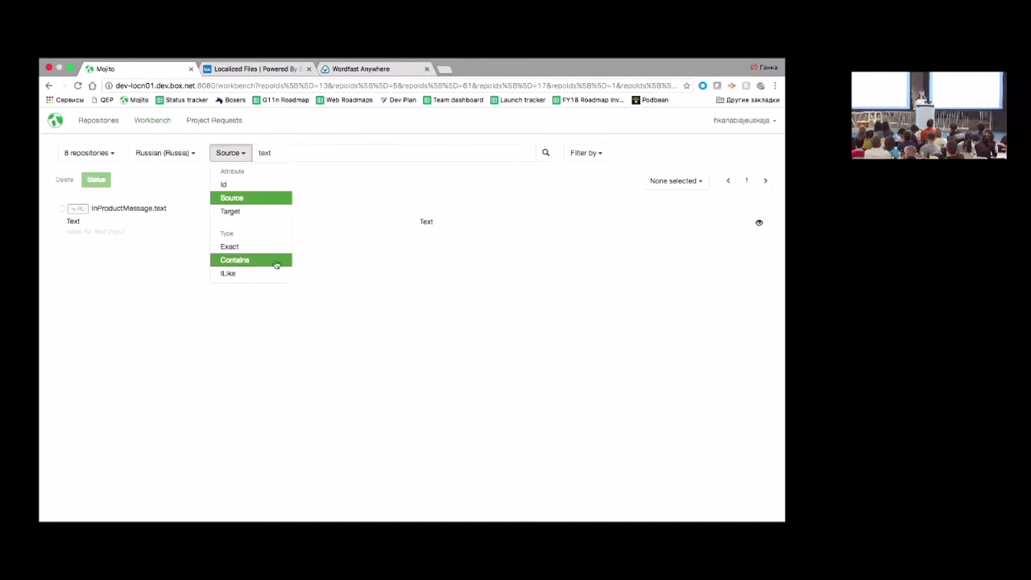
left_click(389, 180)
left_click(600, 156)
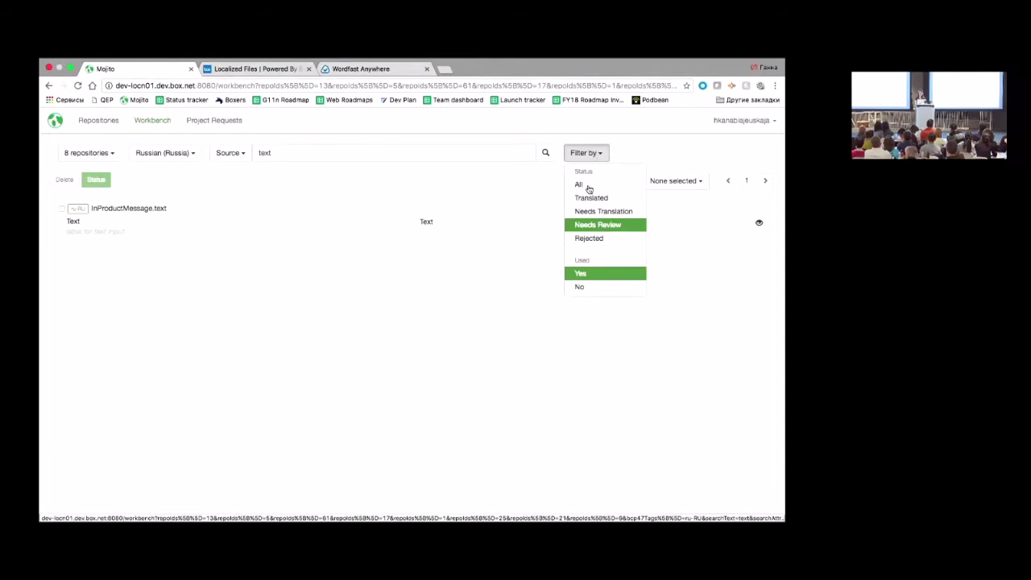
left_click(589, 188)
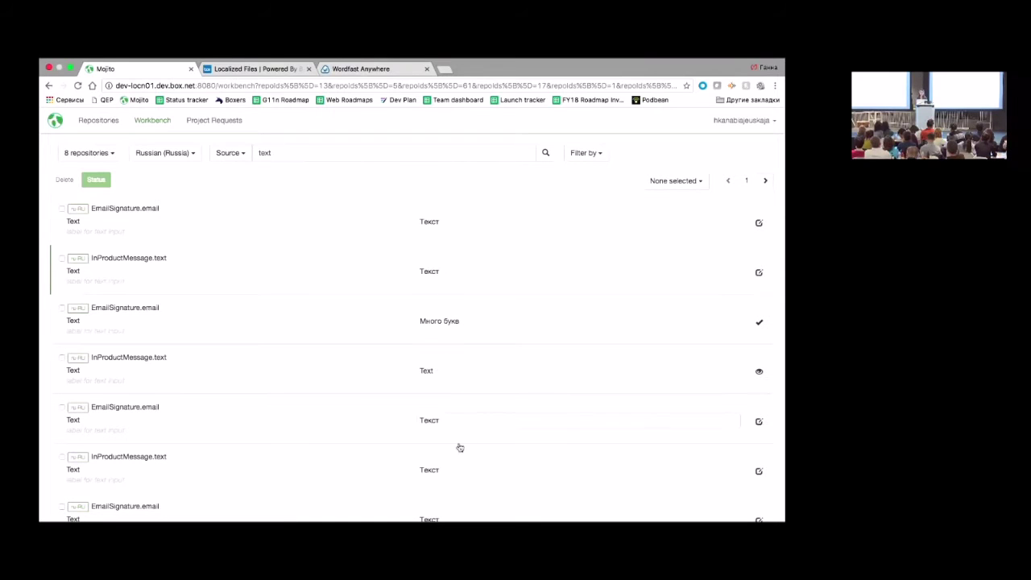
scroll(460, 387, "down", 3)
scroll(459, 386, "up", 3)
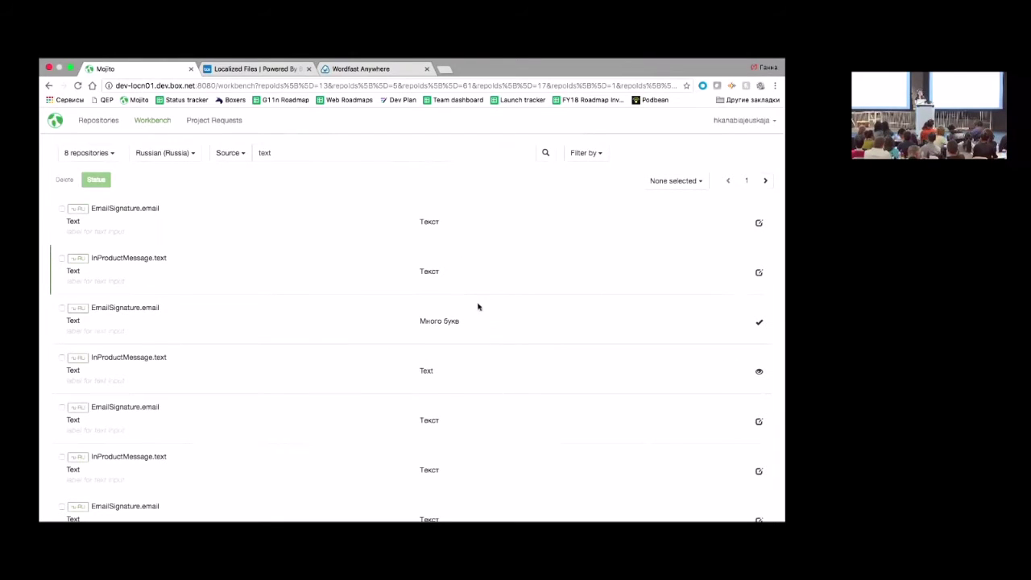
Replace the Russian EmailSignature.email translation "Много букв" with "Текст" and save it.
left_click(515, 319)
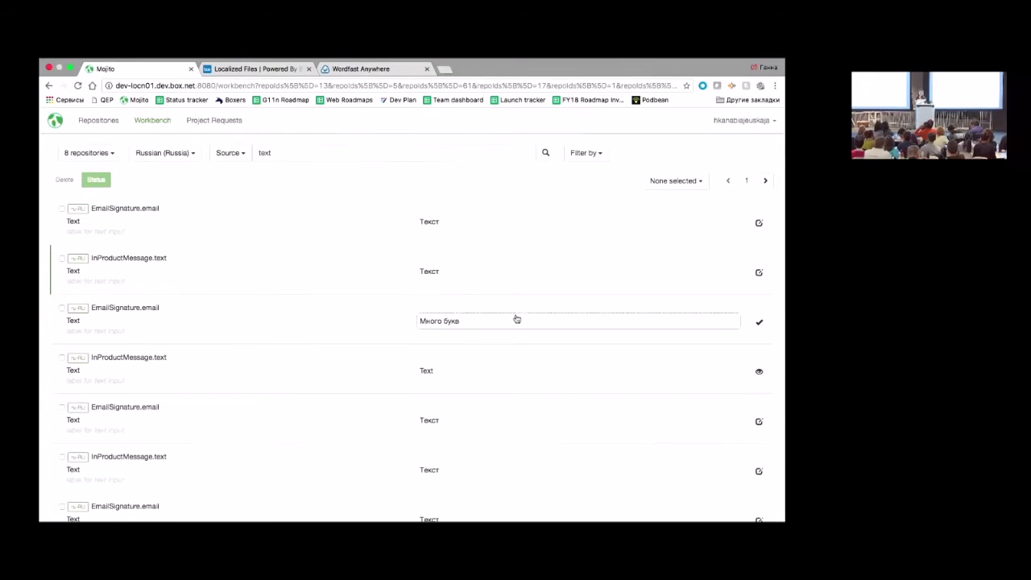
scroll(515, 320, "down", 1)
left_click(430, 265)
double_click(430, 261)
left_click(440, 336)
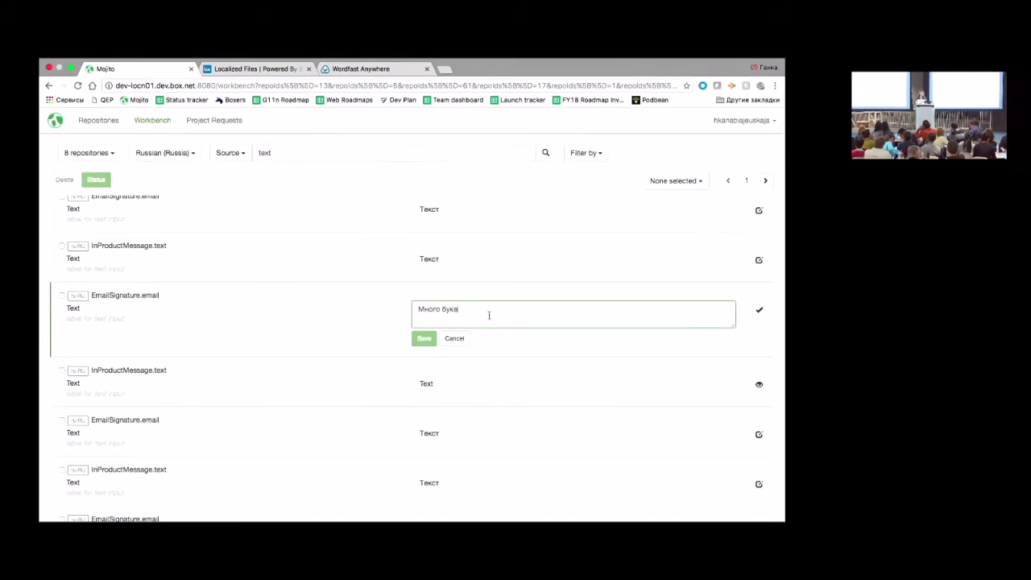
key("shift+alt+Left")
key("shift+alt+Left")
type("Текст")
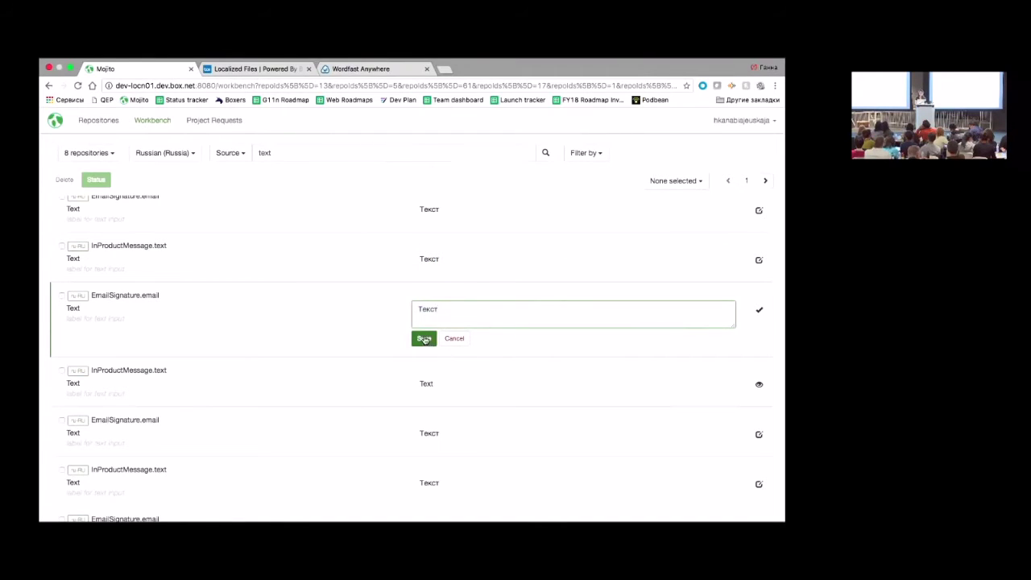
left_click(424, 338)
Replace the untranslated Russian InProductMessage.text string with "Текст" and save it.
left_click(427, 359)
key("shift+alt+Left")
type("Текст")
left_click(427, 392)
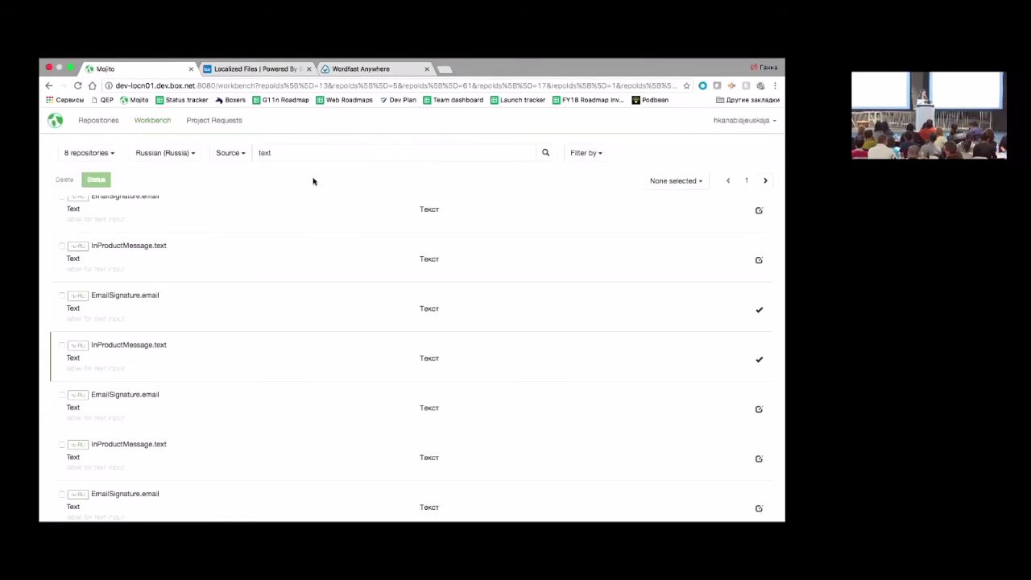
Check the repositories list, then start a new workbench search across all repositories for the Chinese (Taiwan) locale.
left_click(99, 125)
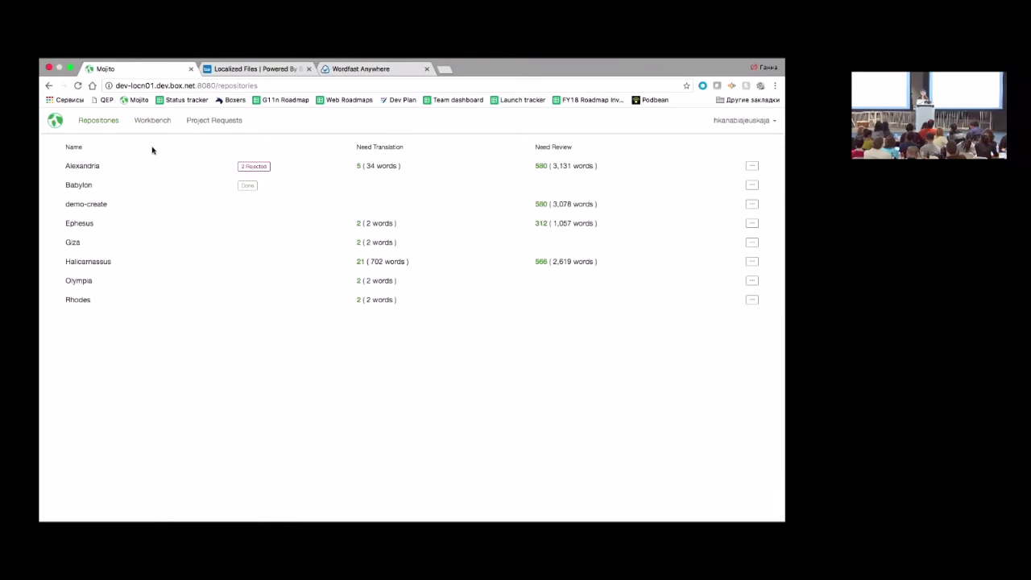
left_click(151, 125)
left_click(90, 155)
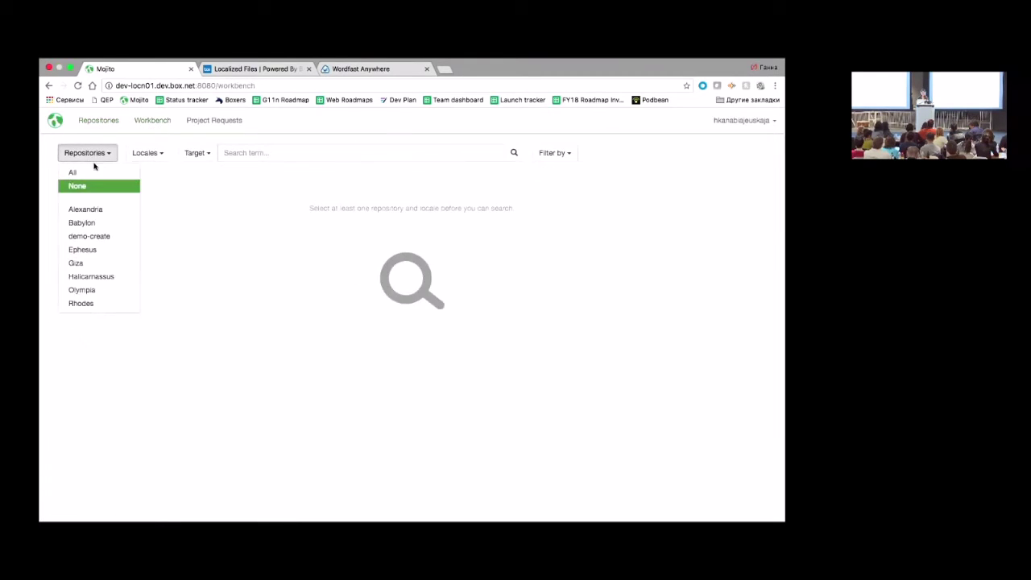
left_click(89, 172)
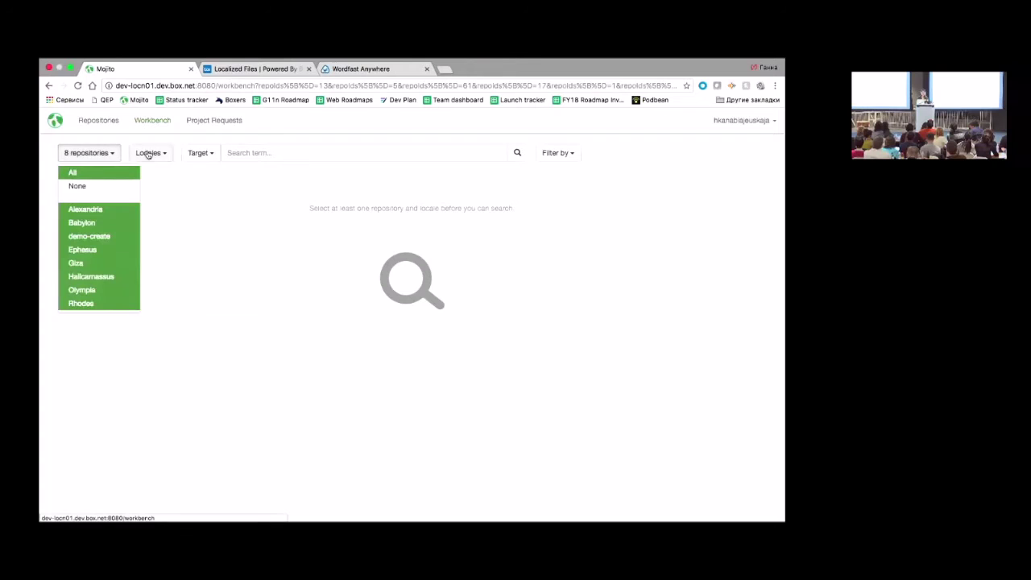
left_click(178, 182)
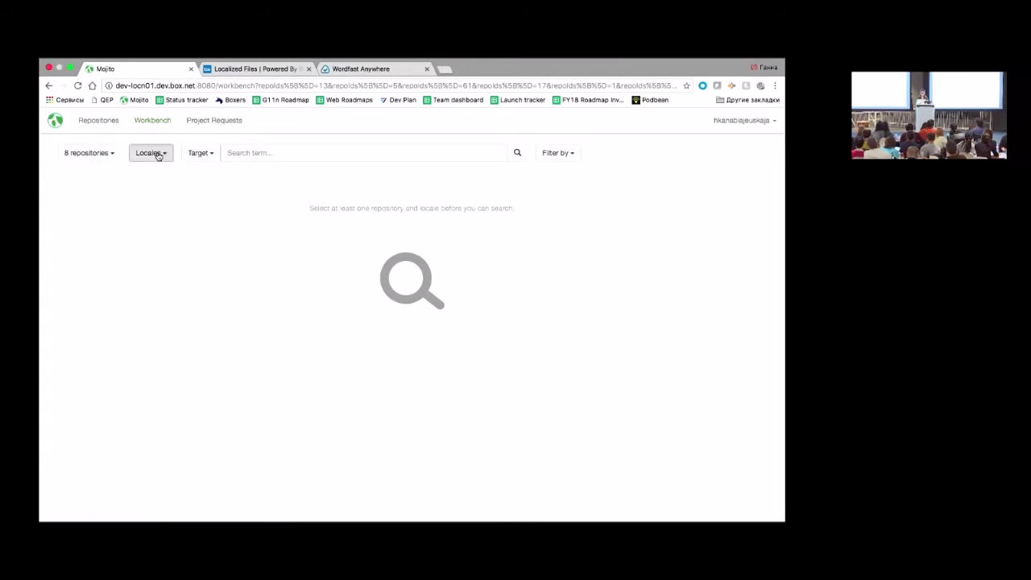
left_click(155, 153)
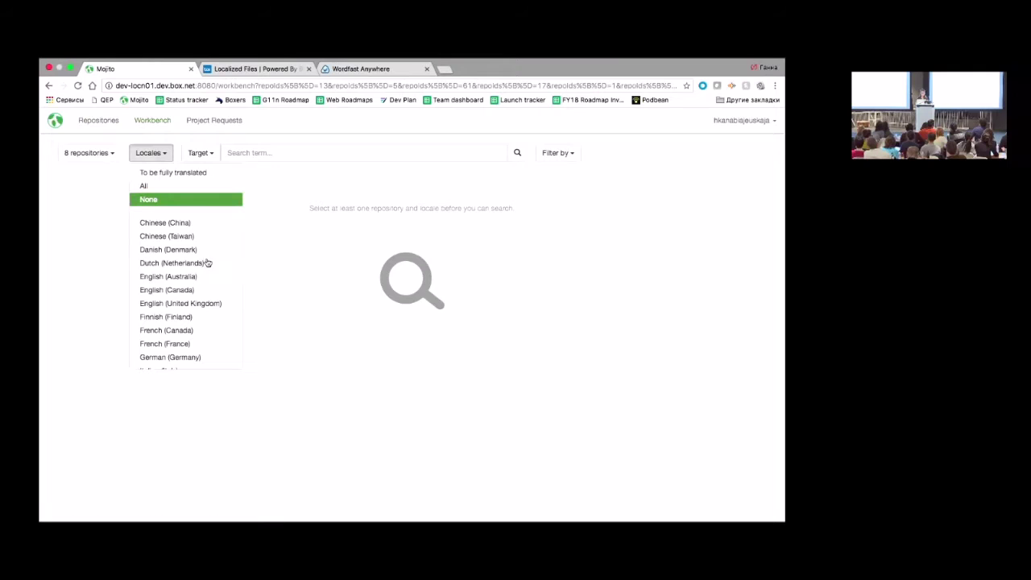
left_click(172, 237)
left_click(274, 171)
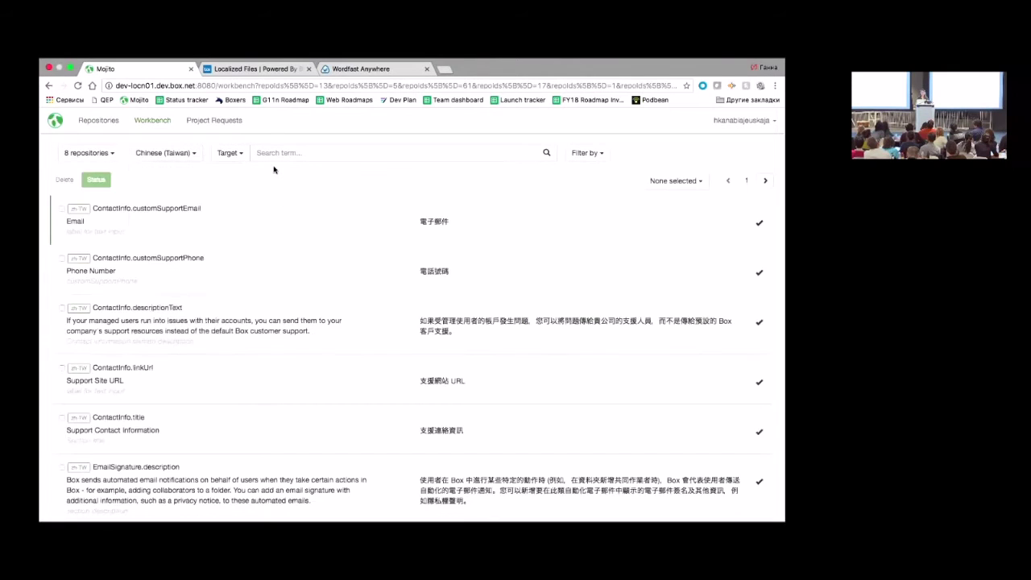
Search the Chinese (Taiwan) strings by source text for "email".
left_click(229, 153)
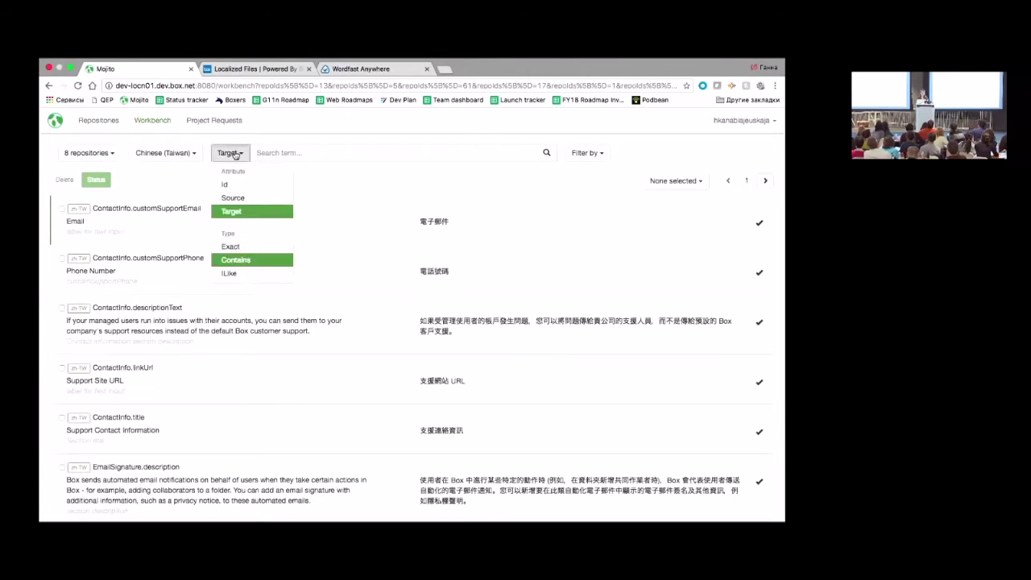
left_click(239, 199)
left_click(343, 153)
type("email")
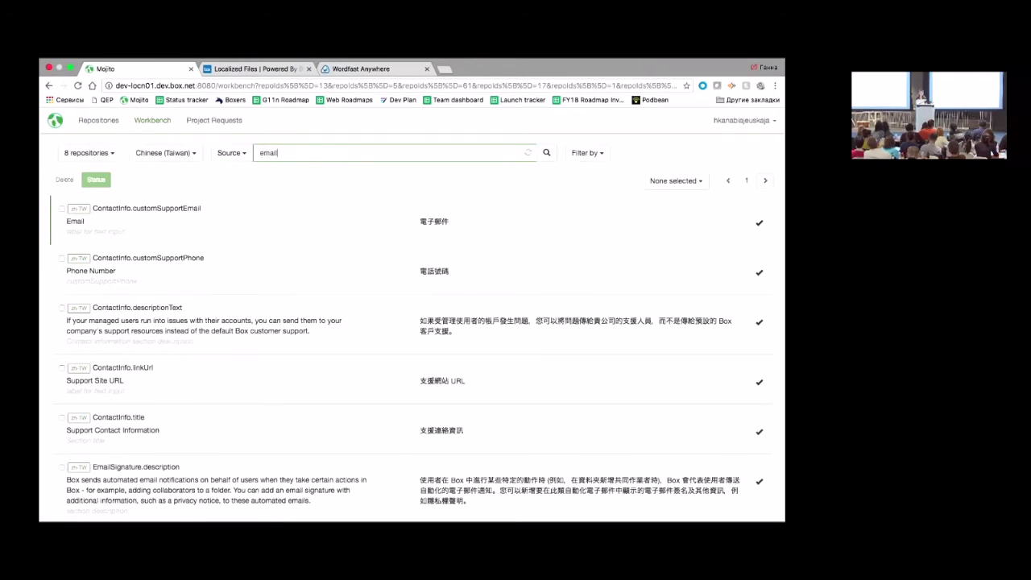
left_click(511, 179)
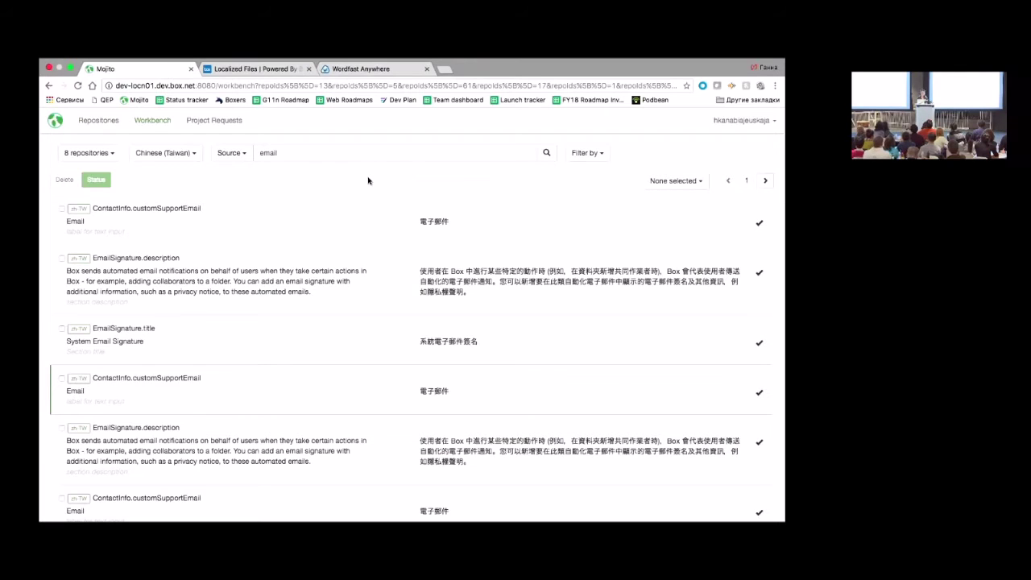
left_click(308, 154)
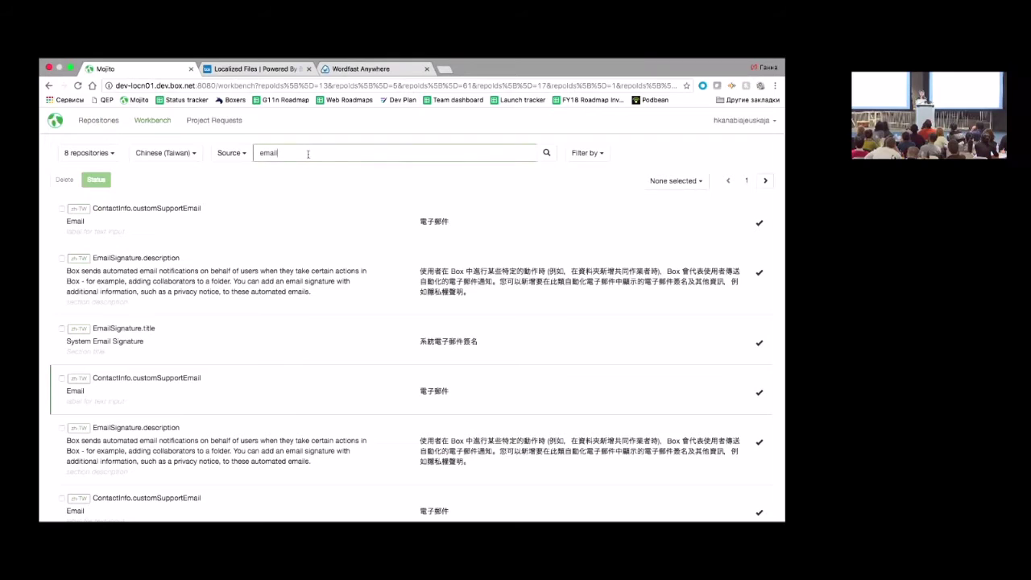
Select every string on all three pages of the Chinese (Taiwan) "email" search results.
left_click(654, 179)
left_click(669, 201)
left_click(765, 182)
left_click(678, 180)
left_click(671, 200)
left_click(765, 180)
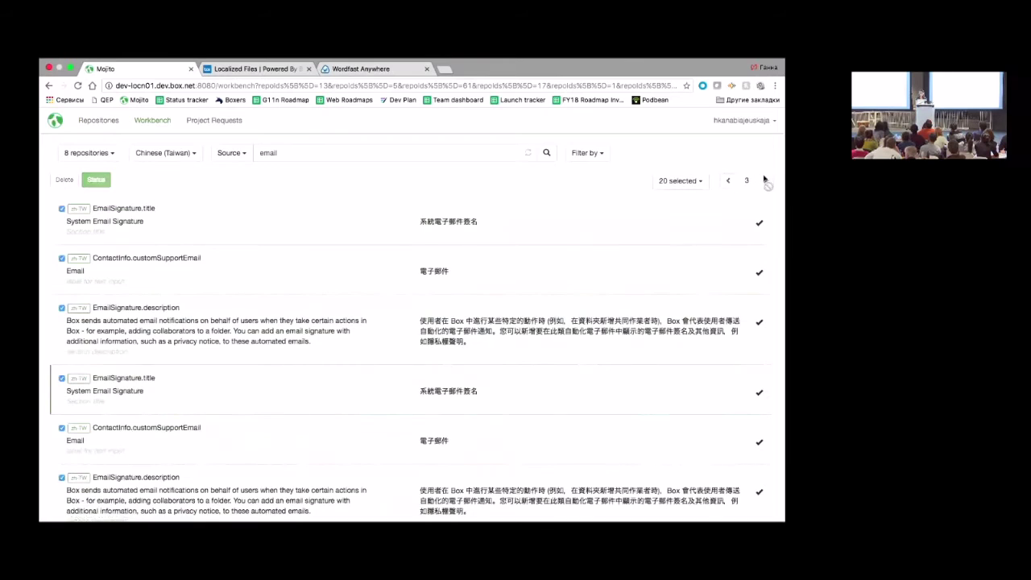
left_click(680, 182)
left_click(669, 201)
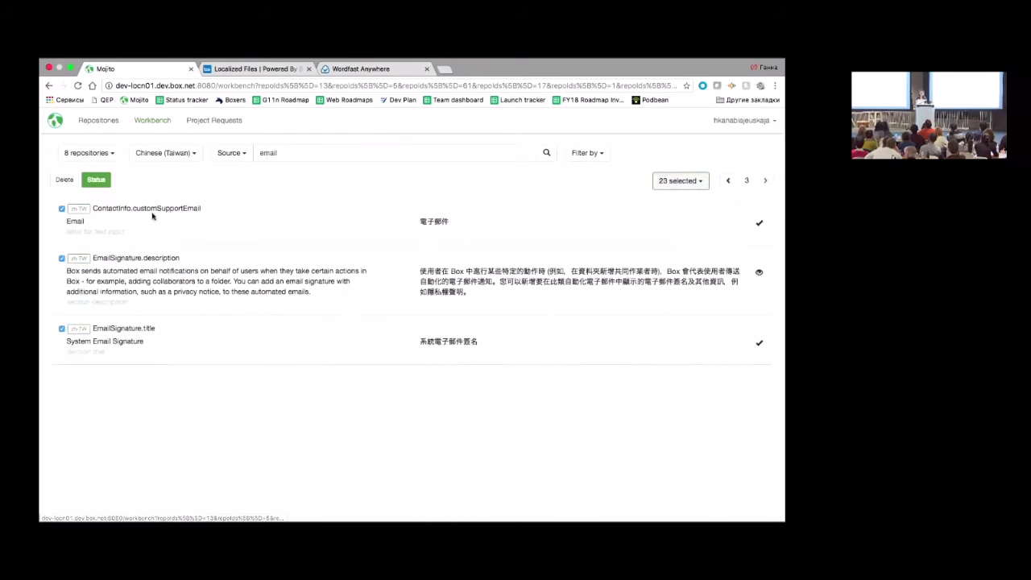
Set the status of the selected translations to Needs Translation with the comment "Change the term email." and save the review.
left_click(95, 180)
left_click(355, 202)
left_click(342, 177)
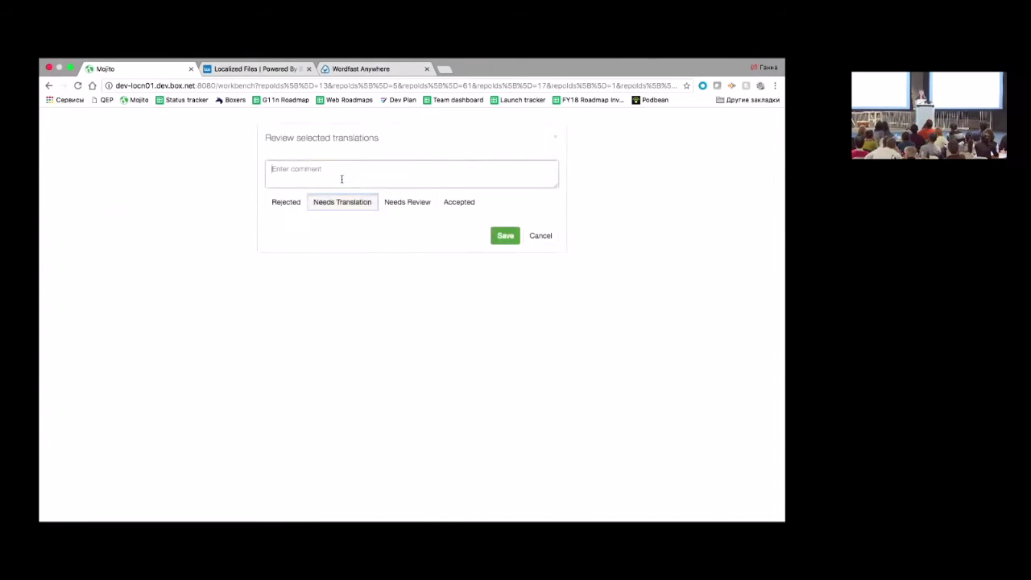
type("Change the term email")
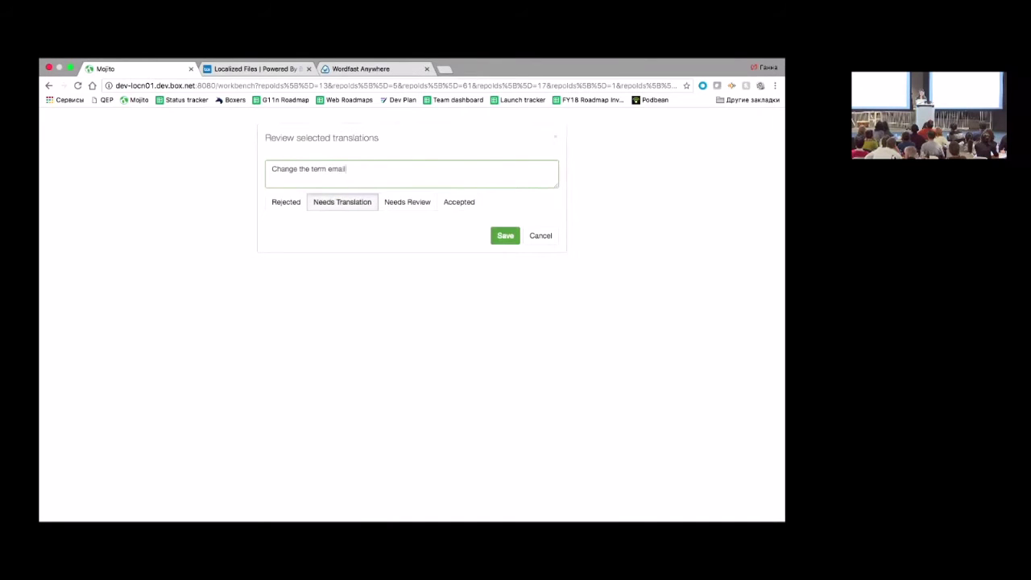
type(".")
left_click(508, 238)
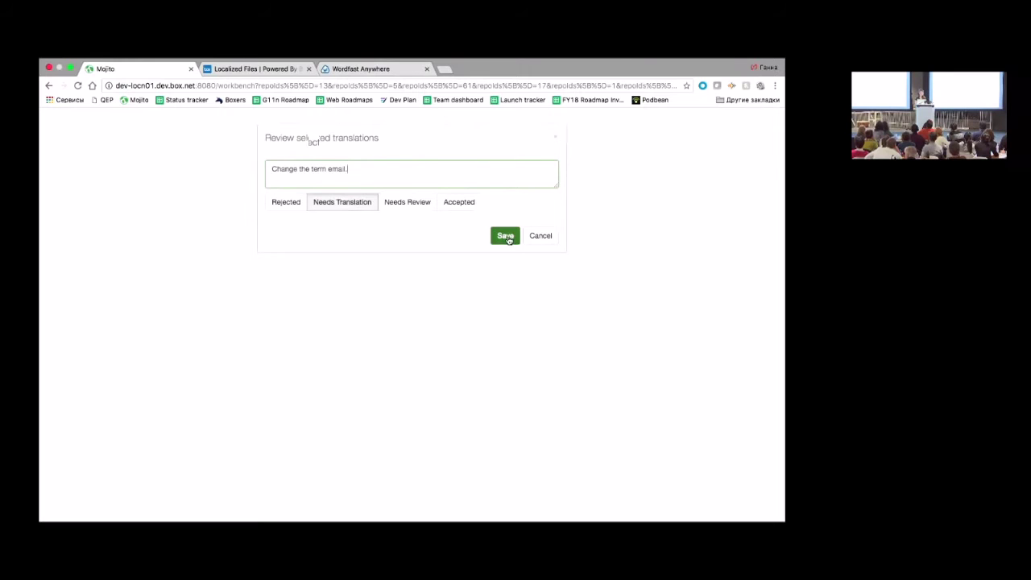
left_click(508, 238)
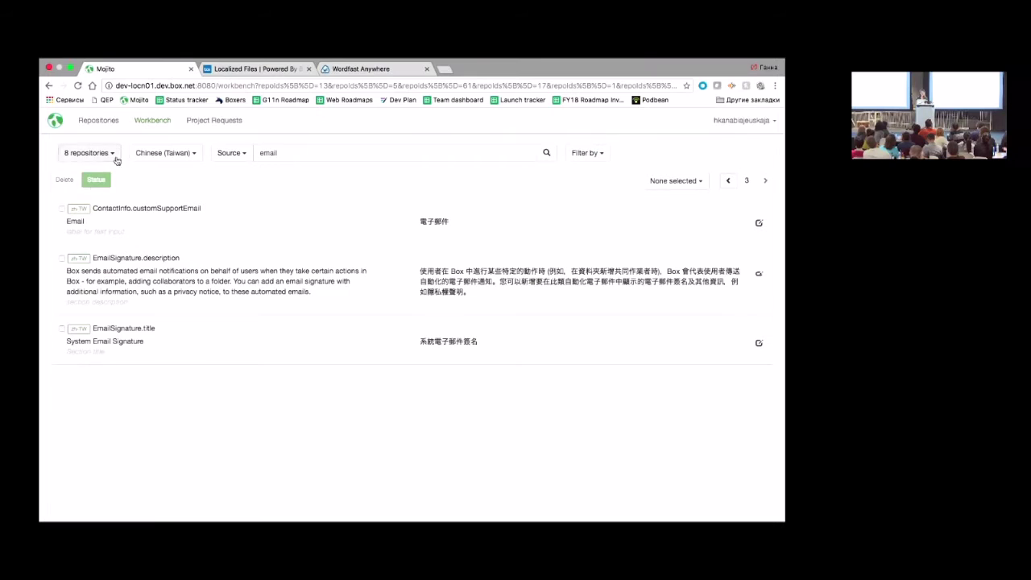
Open the Babylon repository's strings for its 17 locales in the workbench and filter them to unused strings only.
left_click(106, 124)
left_click(82, 184)
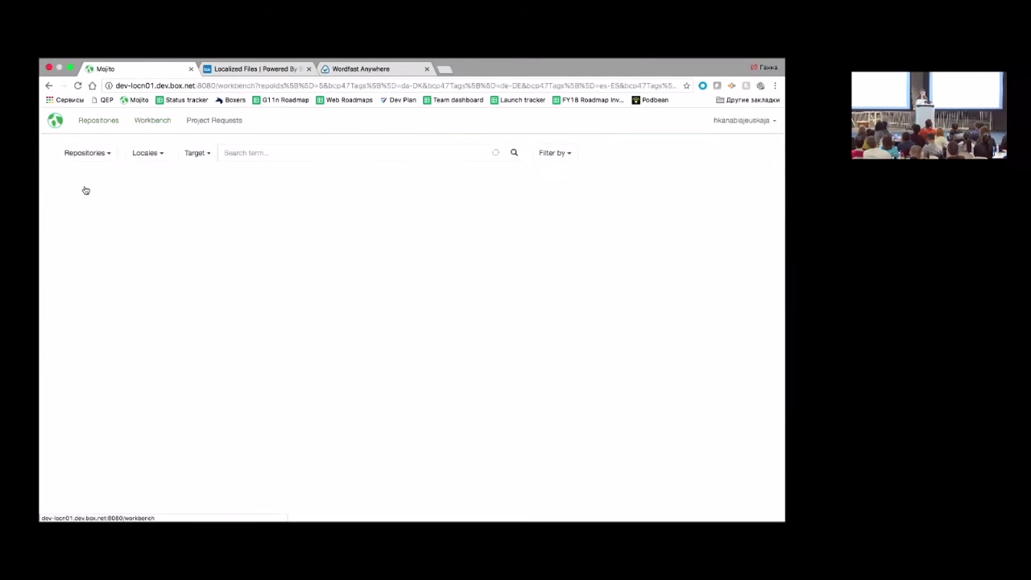
left_click(562, 152)
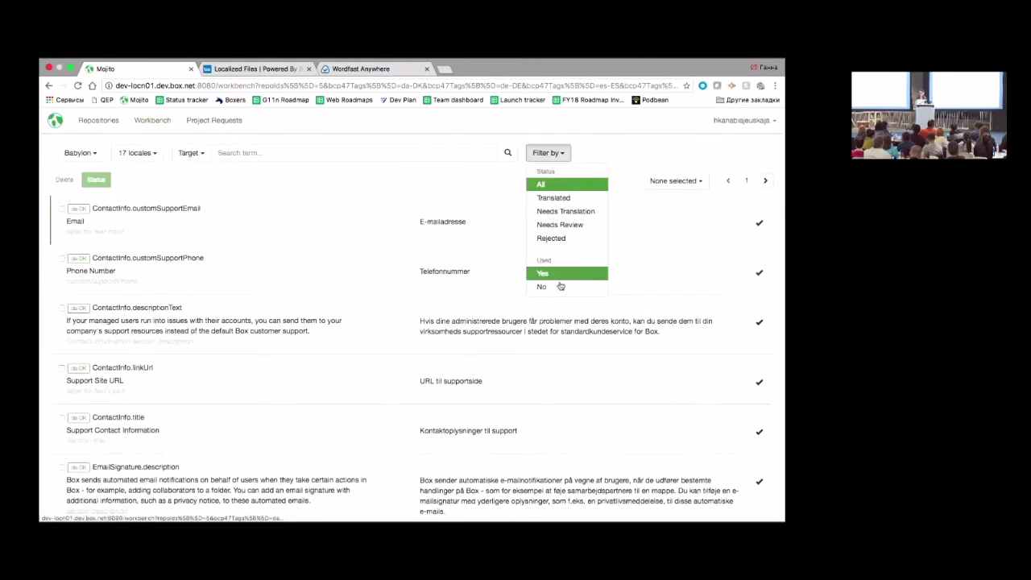
left_click(555, 288)
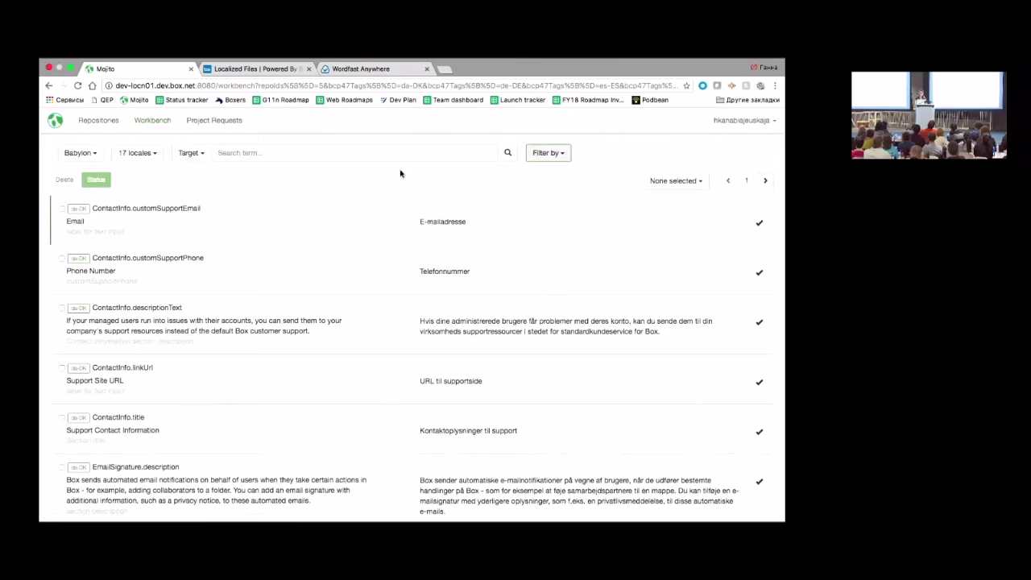
left_click(548, 155)
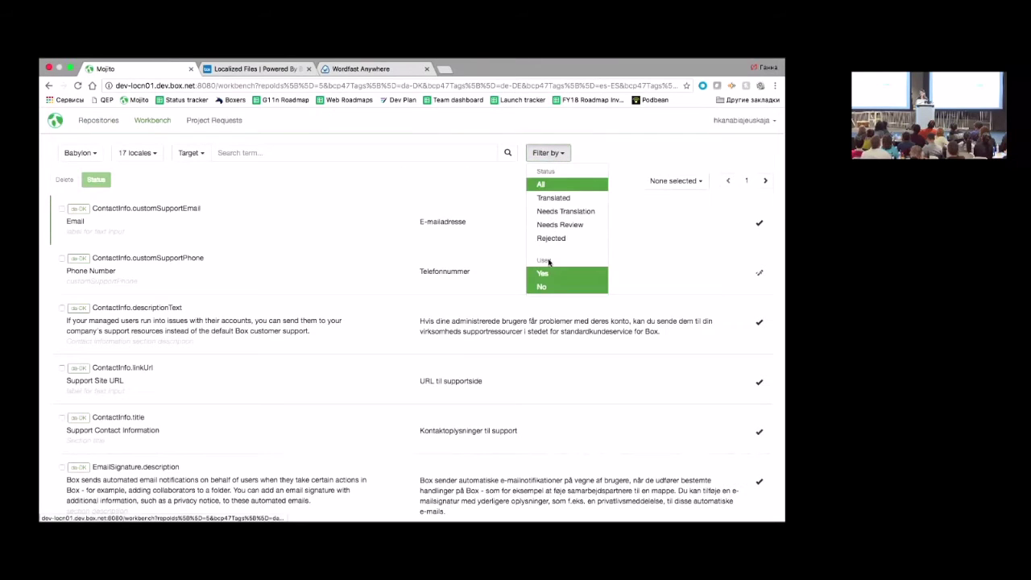
left_click(542, 286)
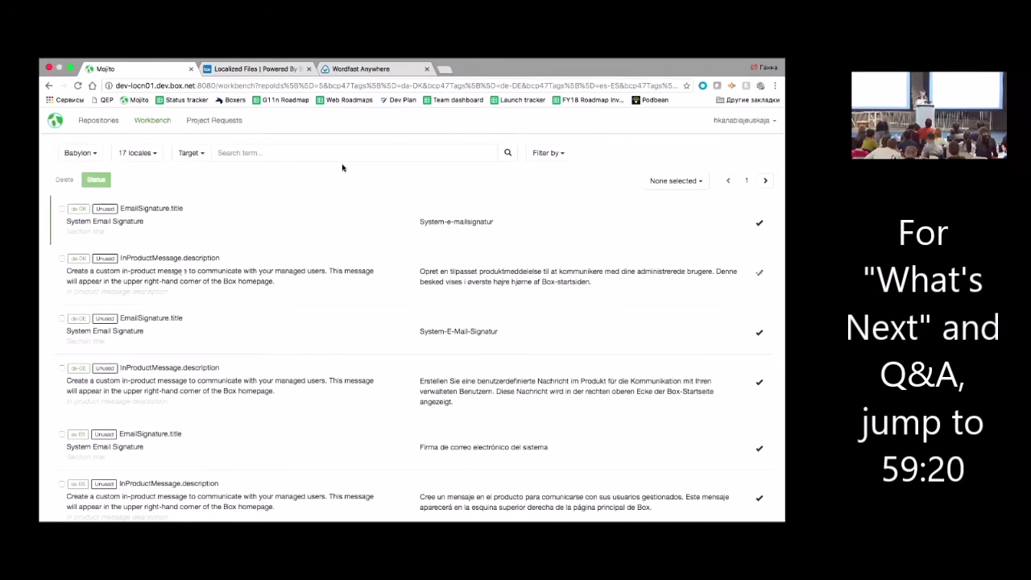
Switch to the PowerPoint presentation, leave the running show and restart it from the Mojito Demo slide.
key("ctrl+Right")
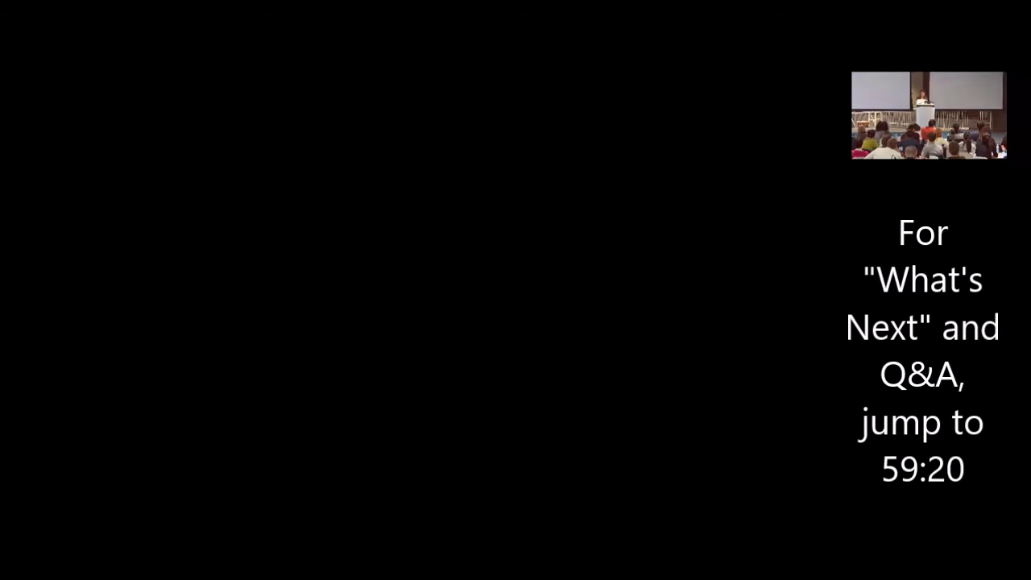
key("Escape")
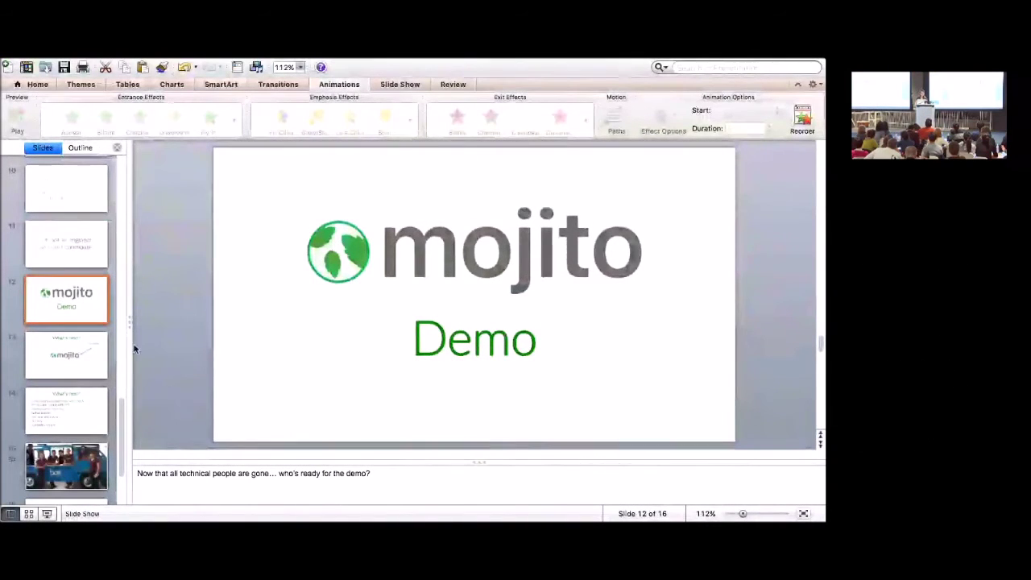
left_click(48, 514)
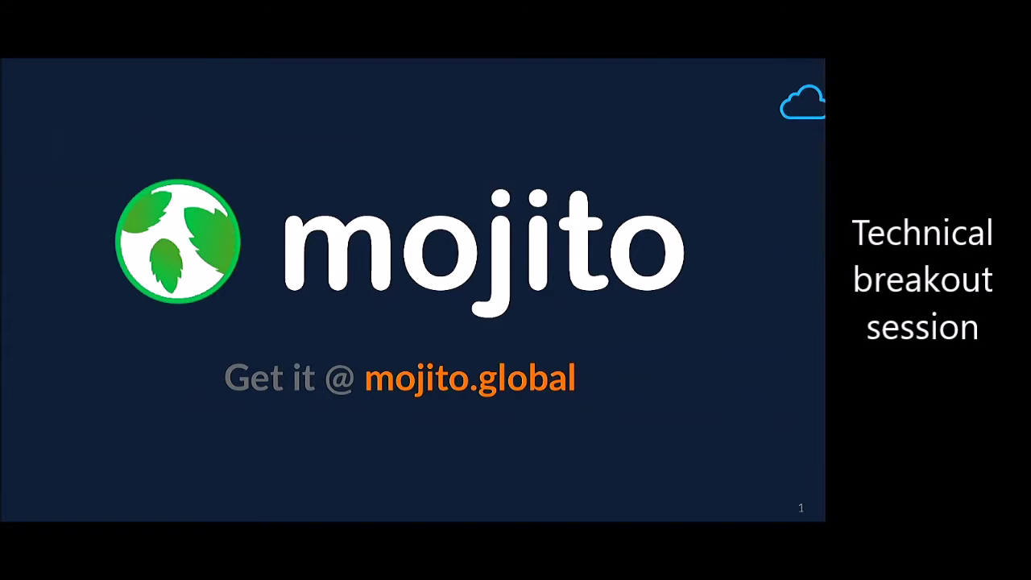